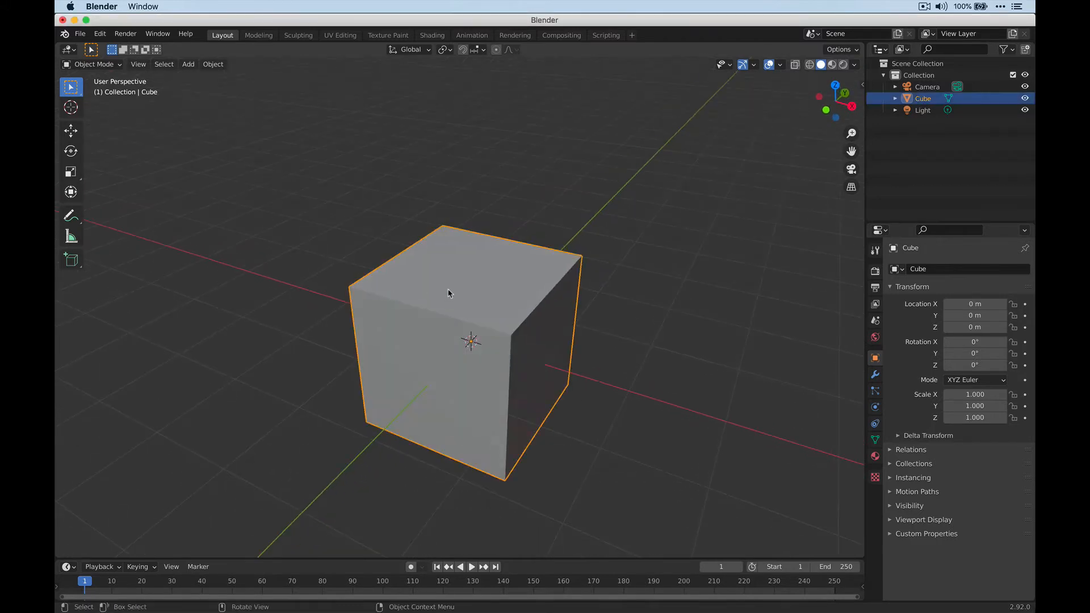
- Inset the cube's top face slightly to leave a thin rim around its edge
{"action": "key", "text": "Tab"}
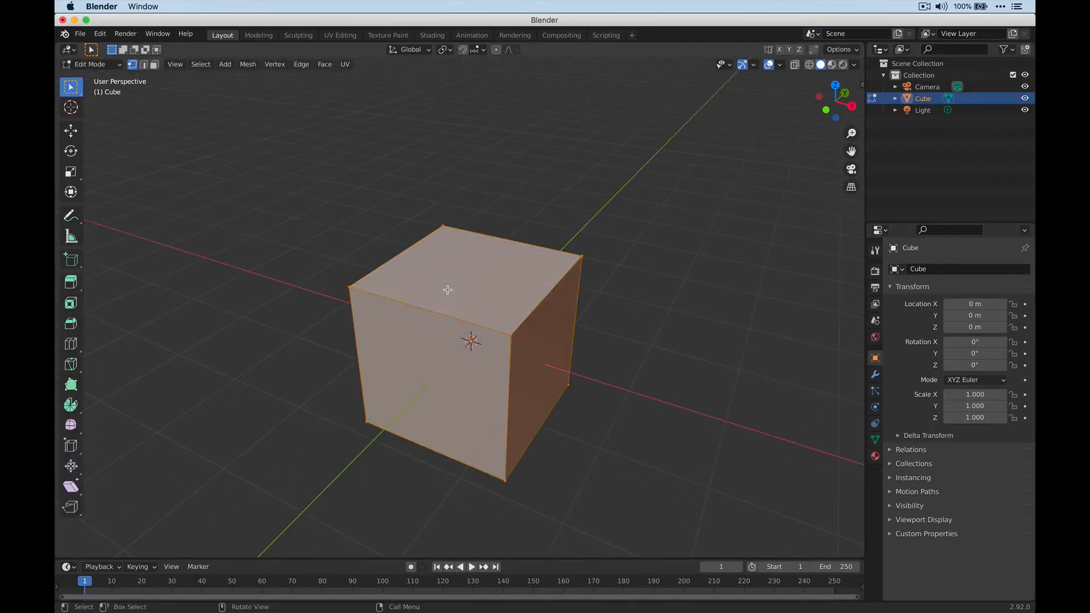
{"action": "key", "text": "3"}
{"action": "left_click", "coordinate": [447, 290]}
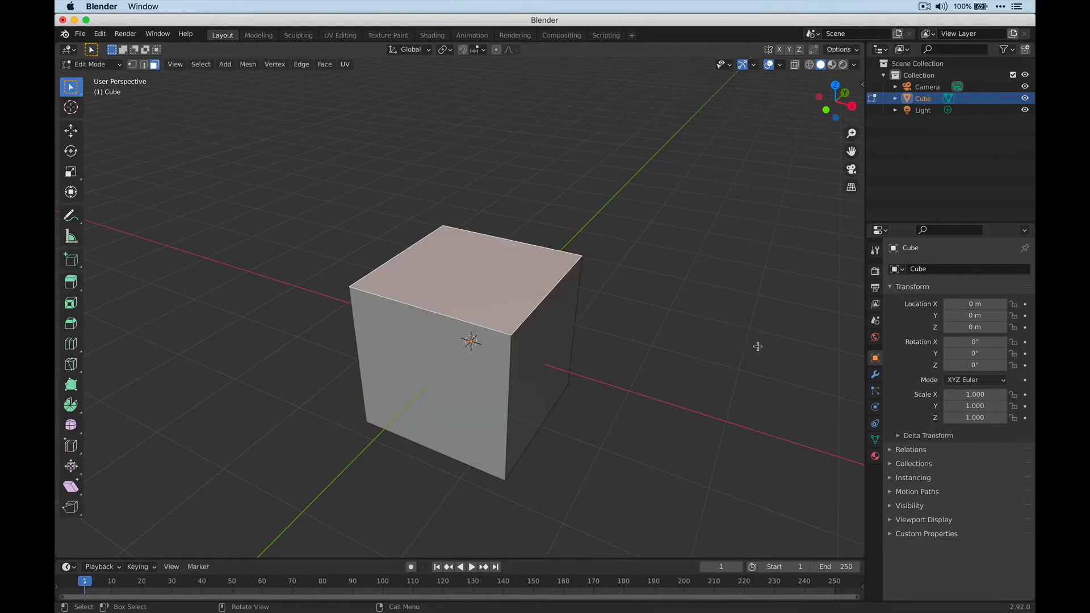
{"action": "key", "text": "i"}
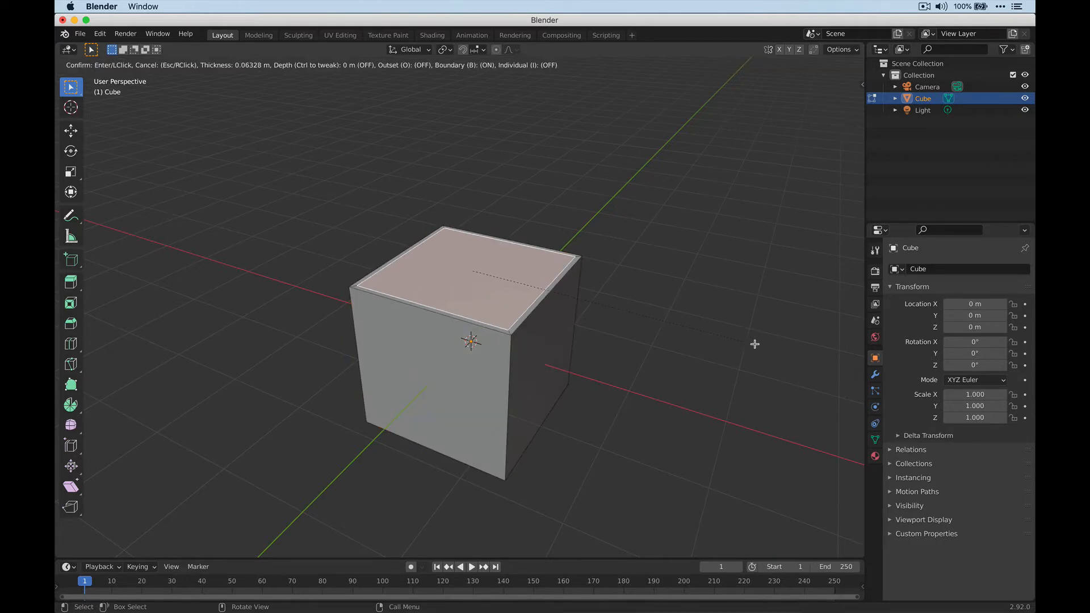
{"action": "left_click", "coordinate": [754, 344]}
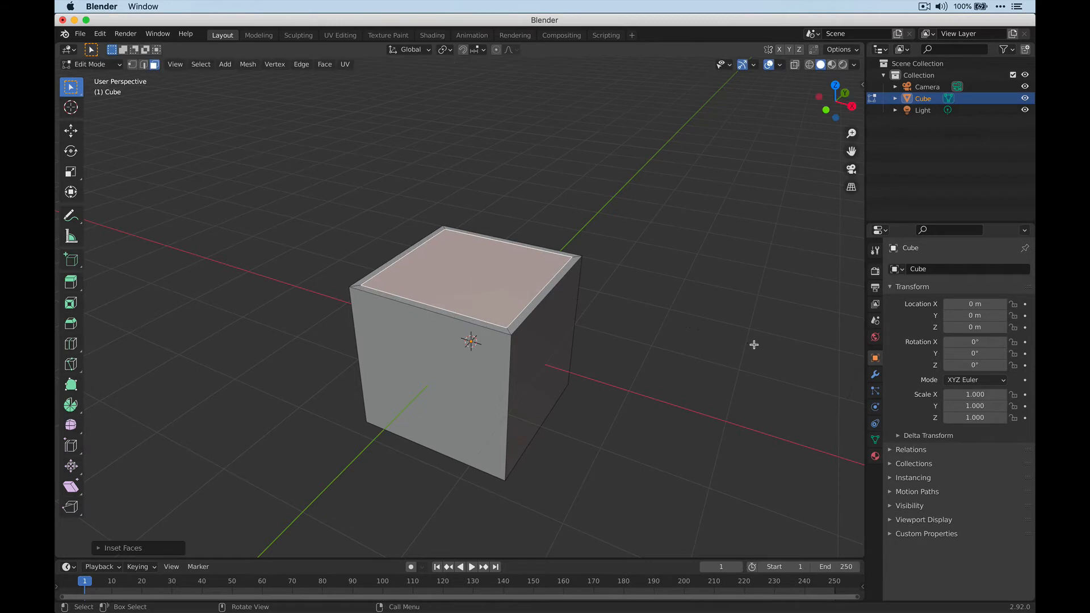
- Extrude the inset face down to just above the cube's base in see-through front view, making an open box
{"action": "left_click", "coordinate": [826, 110]}
{"action": "left_click", "coordinate": [795, 65]}
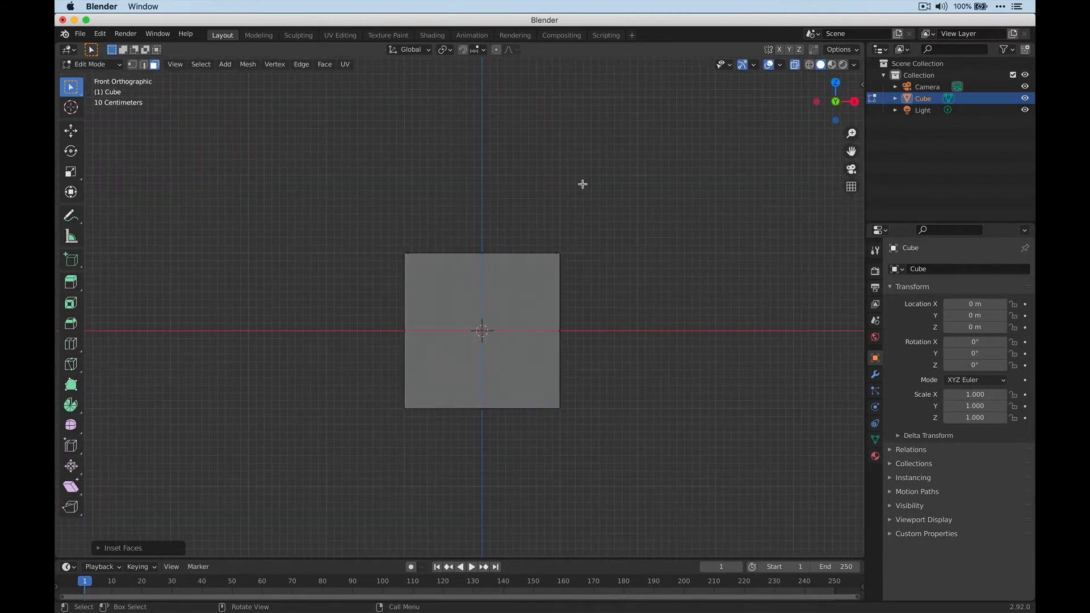
{"action": "key", "text": "e"}
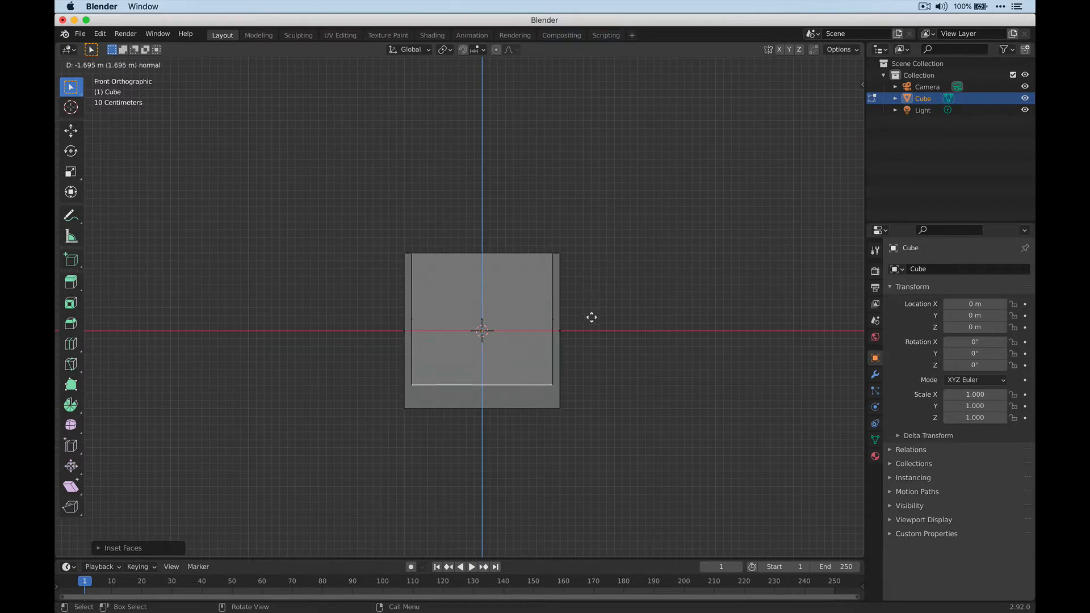
{"action": "left_click", "coordinate": [592, 330]}
{"action": "key", "text": "Tab"}
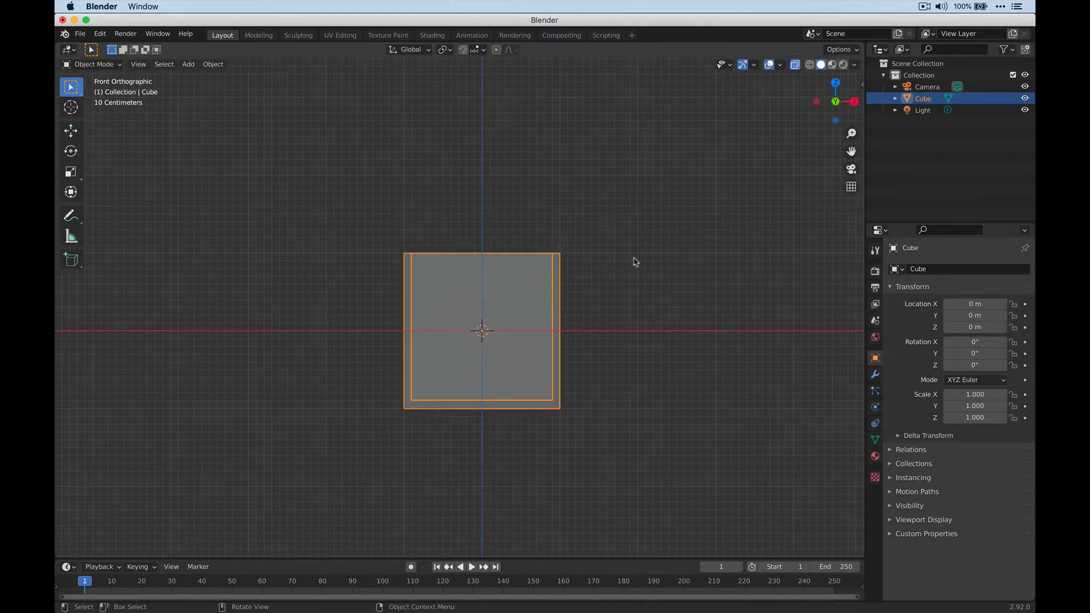
{"action": "middle_click_drag", "start_coordinate": [633, 261], "coordinate": [431, 272]}
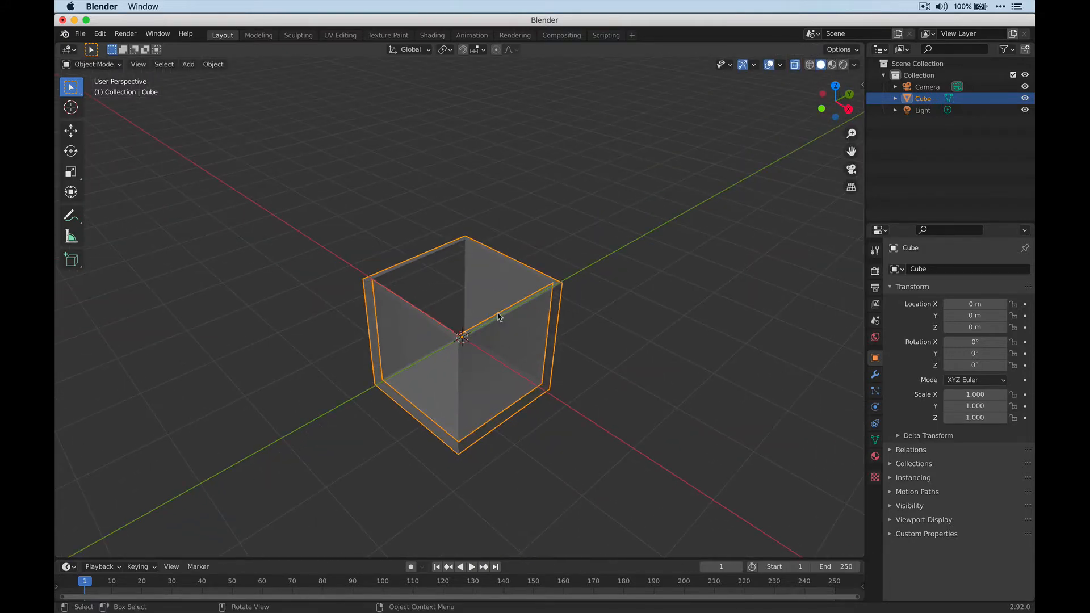
- Add an ico sphere and raise it along Z to about 3.156 m above the box
{"action": "middle_click_drag", "start_coordinate": [502, 311], "coordinate": [535, 264]}
{"action": "middle_click_drag", "start_coordinate": [567, 185], "coordinate": [559, 251]}
{"action": "left_click", "coordinate": [539, 205]}
{"action": "key", "text": "shift+a"}
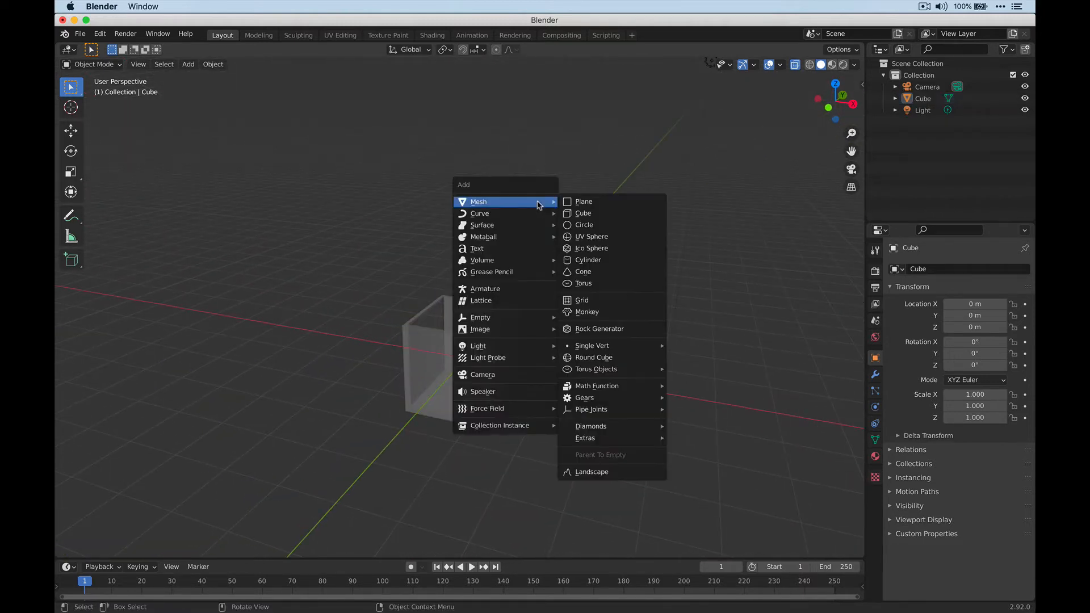
{"action": "left_click", "coordinate": [611, 249]}
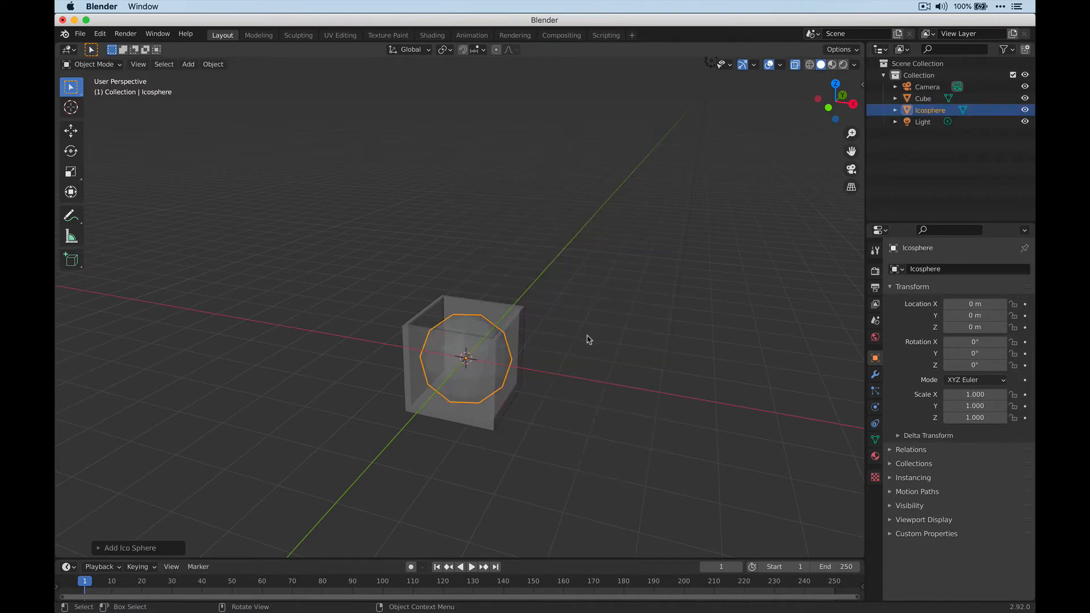
{"action": "key", "text": "g"}
{"action": "key", "text": "z"}
{"action": "left_click", "coordinate": [501, 209]}
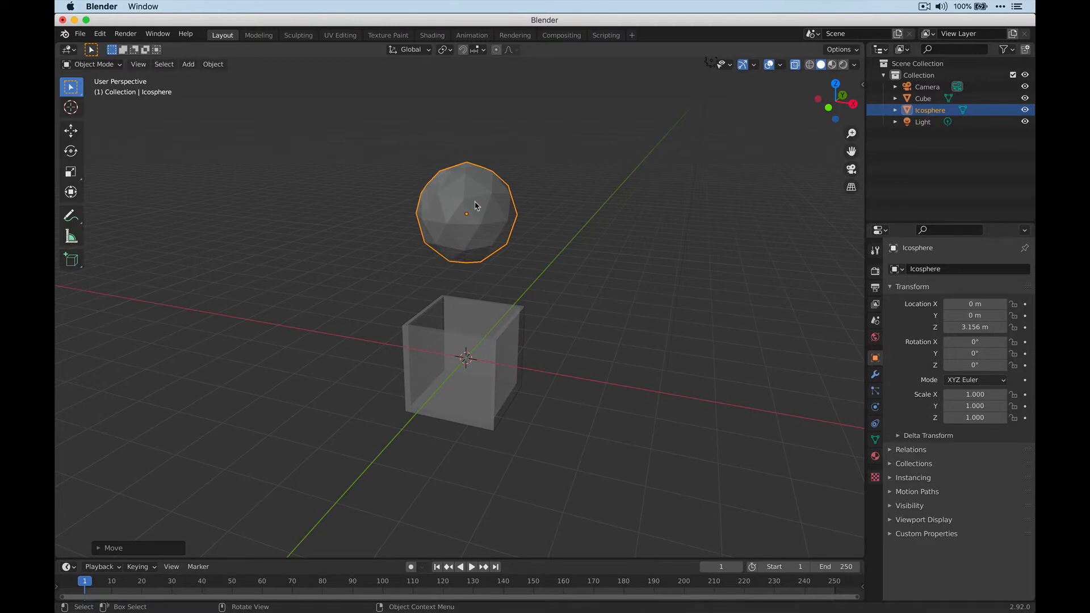
- Scale the ico sphere down to about 0.169 and apply its scale
{"action": "key", "text": "s"}
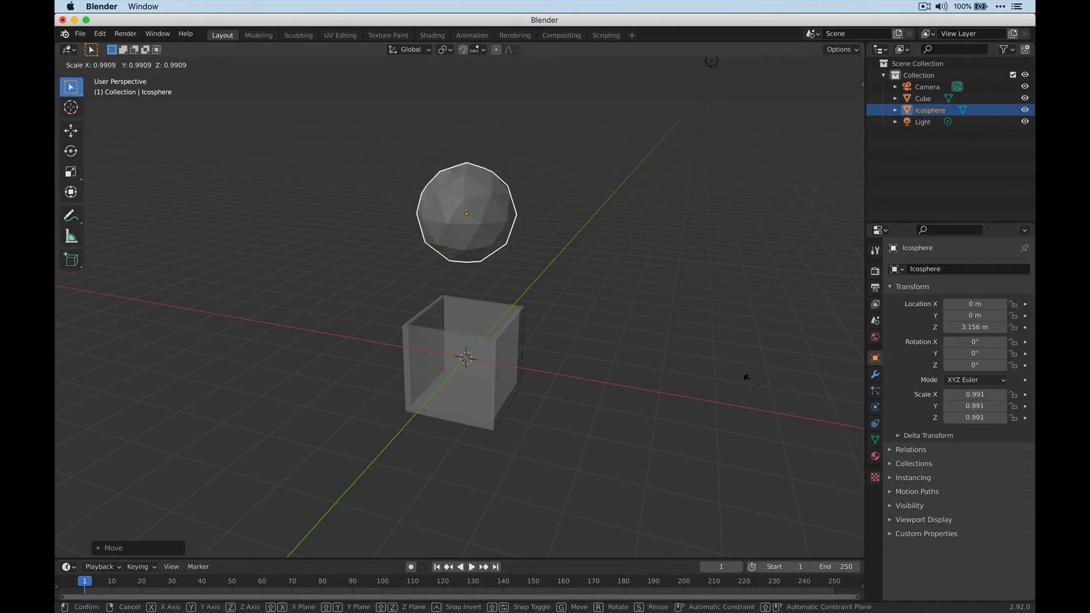
{"action": "left_click", "coordinate": [511, 239]}
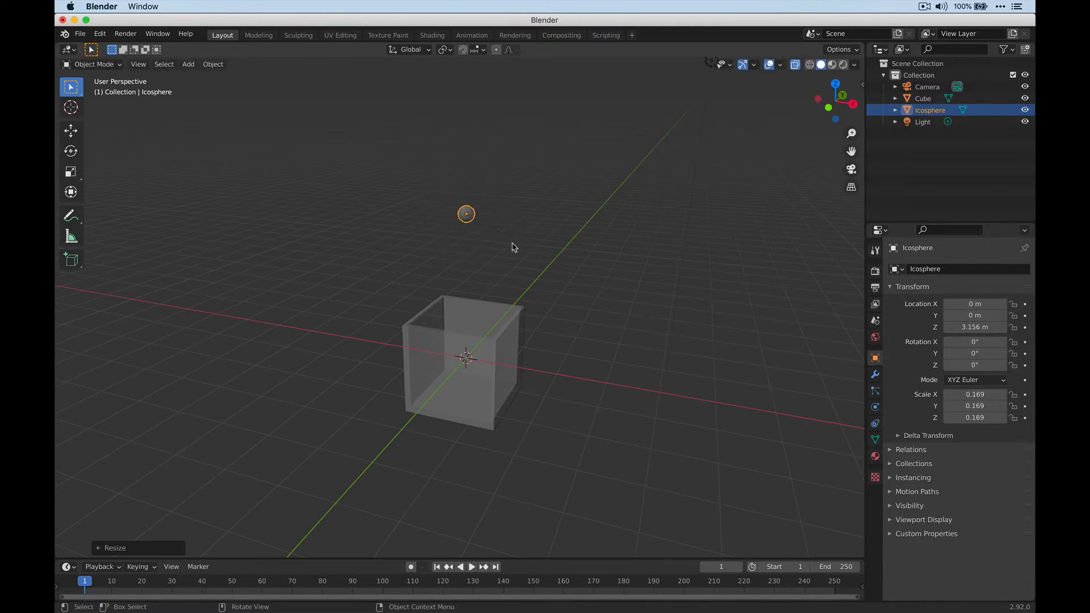
{"action": "key", "text": "ctrl+a"}
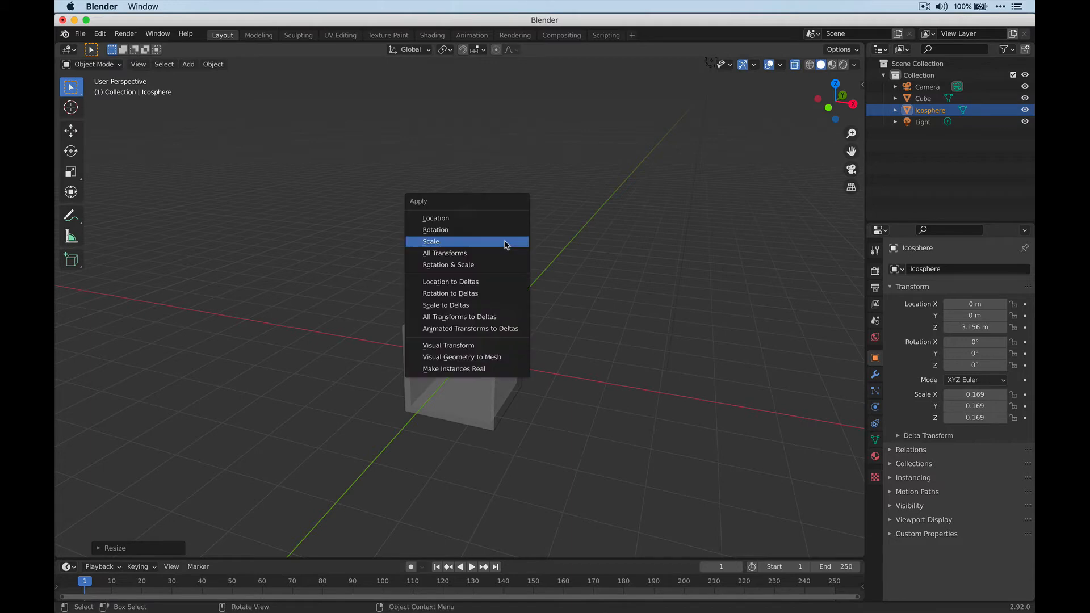
{"action": "left_click", "coordinate": [432, 242]}
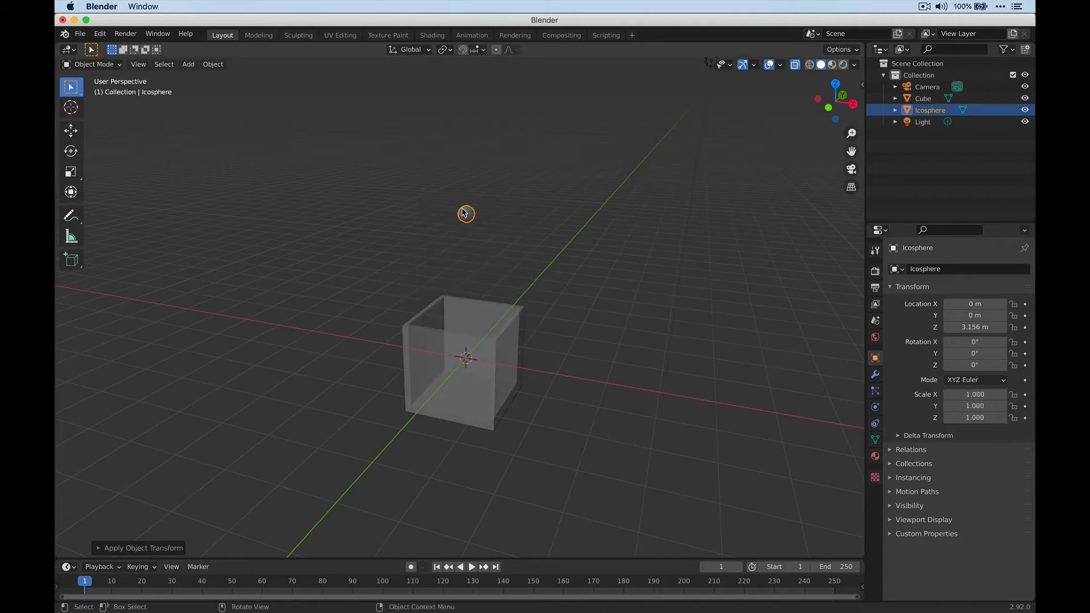
- Add an Array modifier to the ico sphere with a count of 50
{"action": "scroll", "coordinate": [465, 214], "scroll_direction": "up", "scroll_amount": 4}
{"action": "middle_click_drag", "start_coordinate": [475, 222], "coordinate": [517, 248], "text": "shift"}
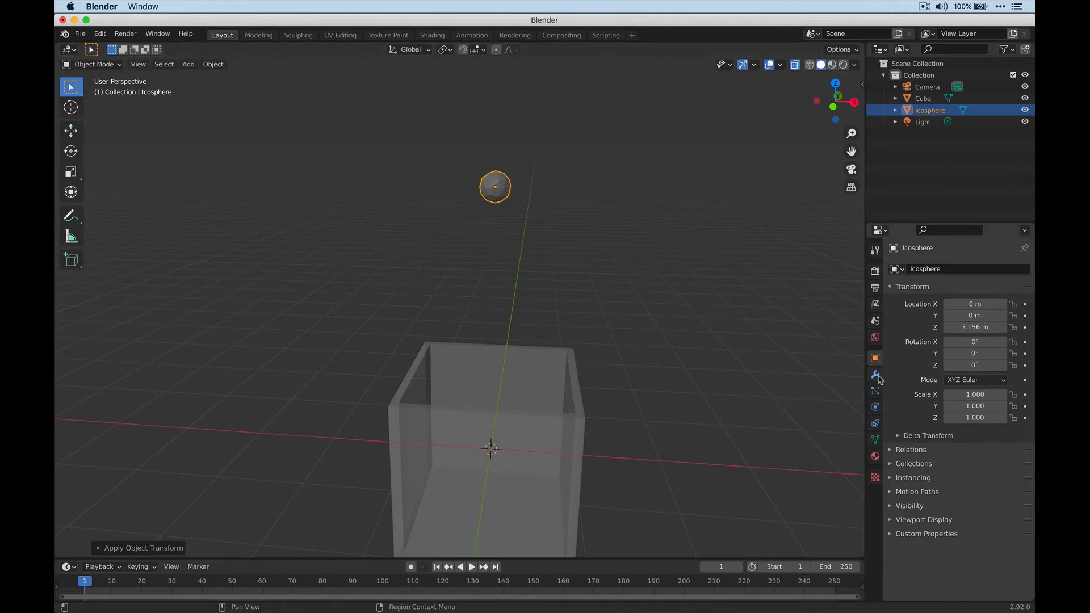
{"action": "left_click", "coordinate": [875, 375]}
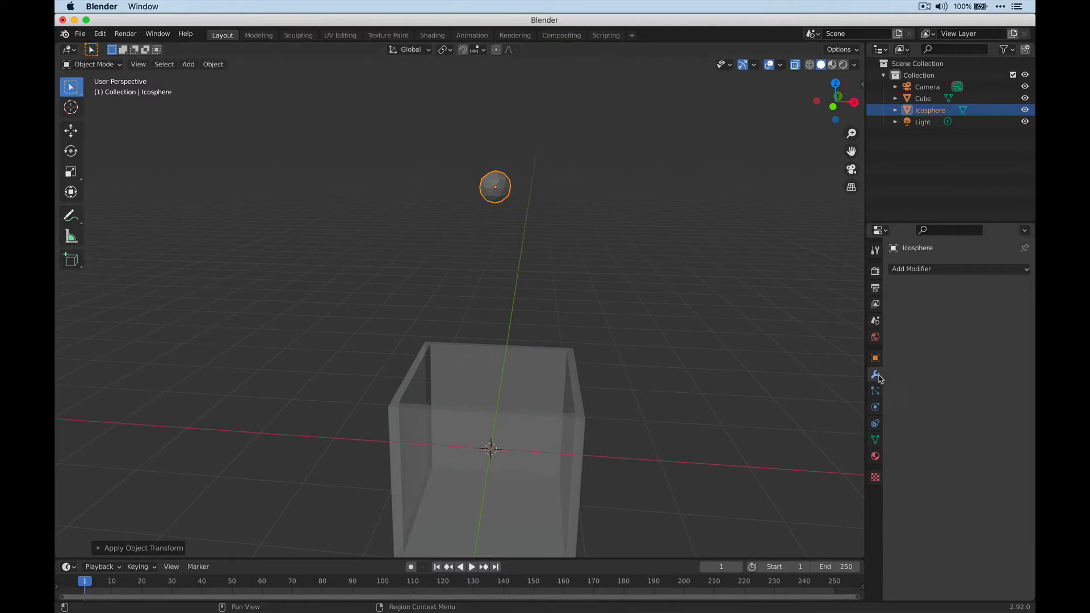
{"action": "left_click", "coordinate": [954, 271]}
{"action": "left_click", "coordinate": [834, 305]}
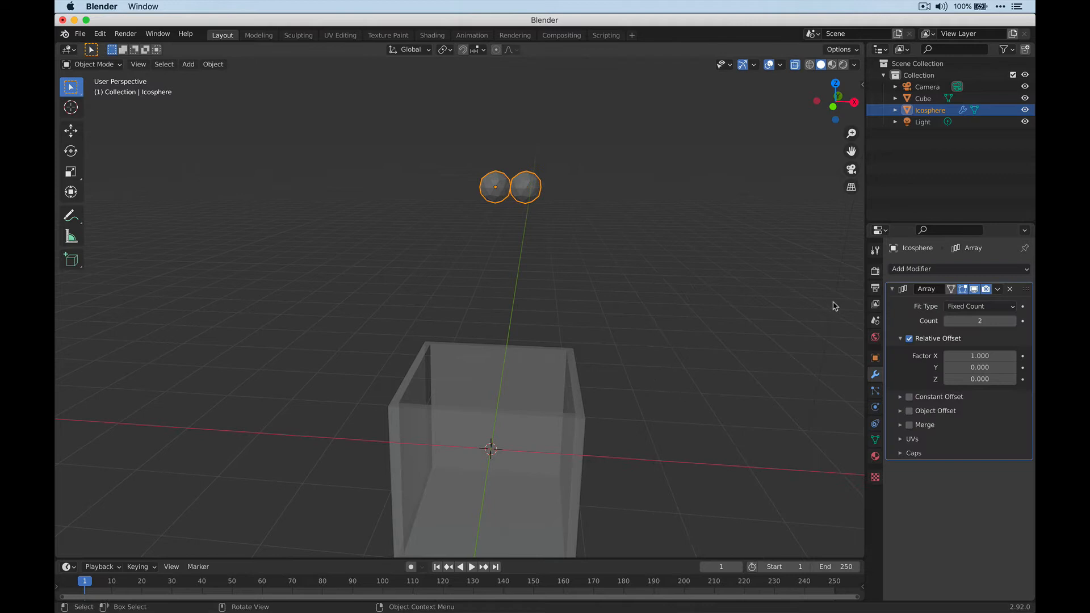
{"action": "left_click", "coordinate": [978, 319]}
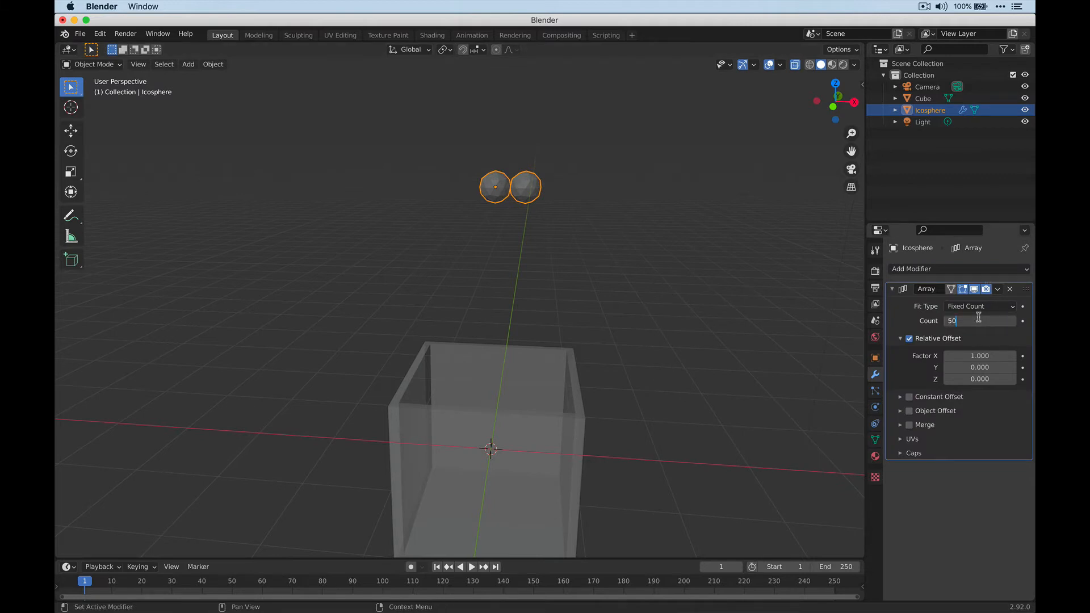
{"action": "key", "text": "Return"}
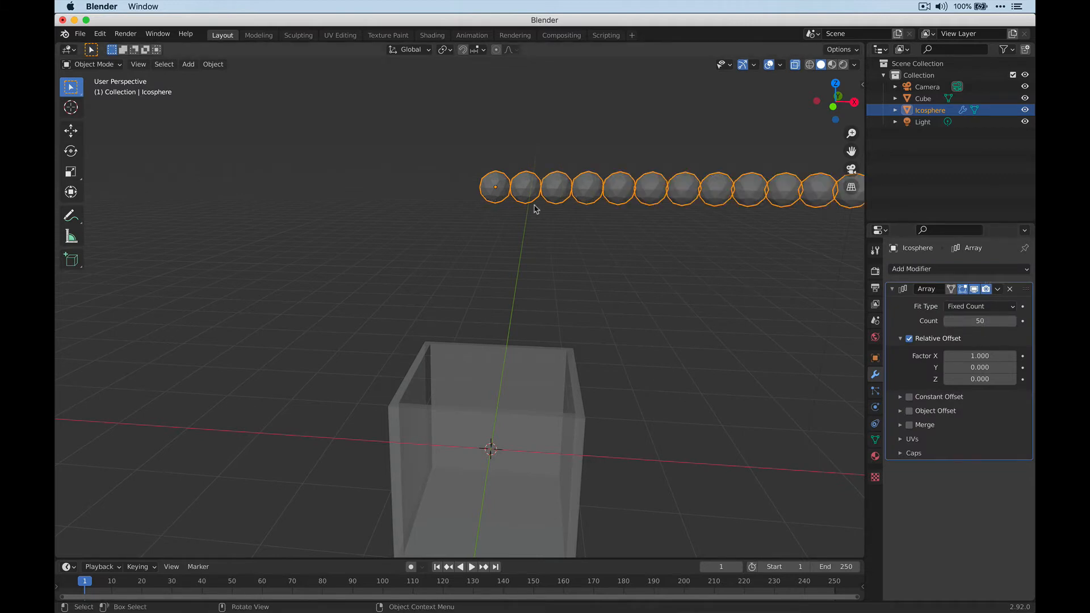
- Set the array's relative offset to 0 on X and 1.1 on Z to stack the spheres vertically
{"action": "left_click", "coordinate": [993, 358]}
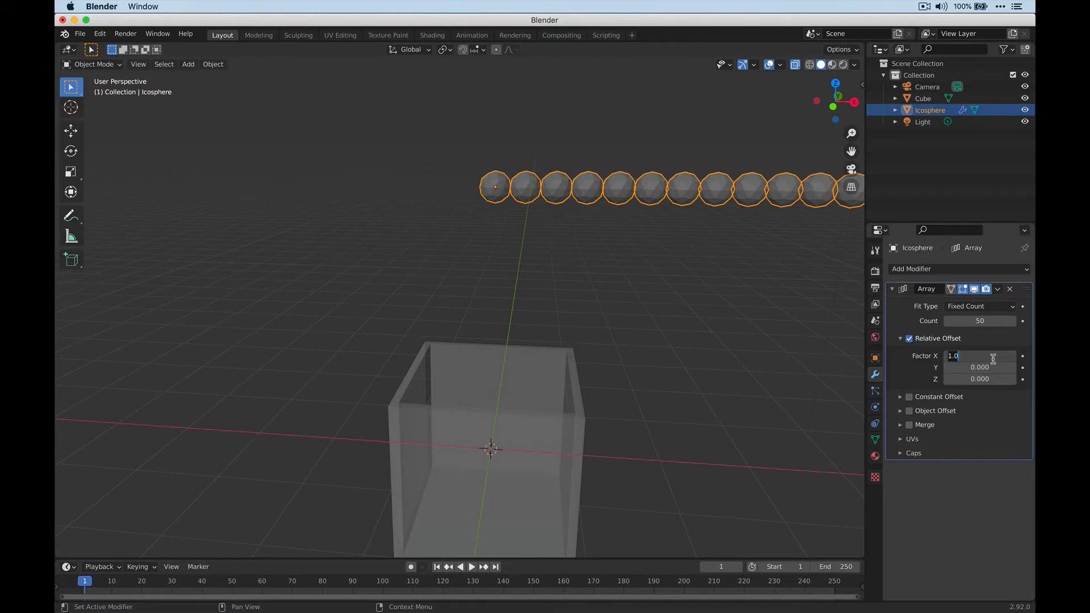
{"action": "type", "text": "0"}
{"action": "key", "text": "Return"}
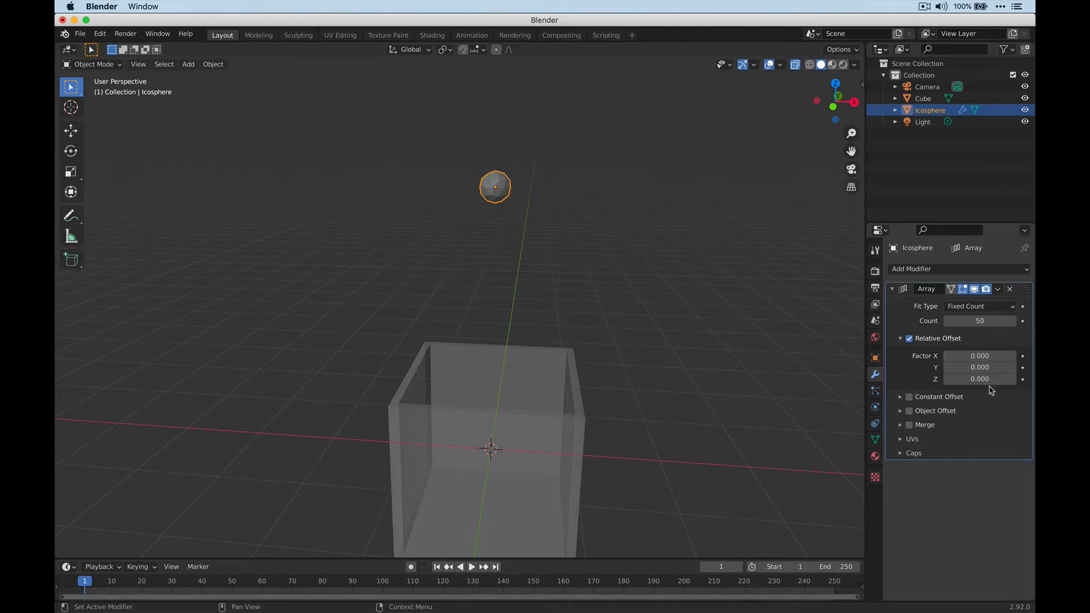
{"action": "left_click", "coordinate": [986, 378]}
{"action": "type", "text": "1.1"}
{"action": "key", "text": "Return"}
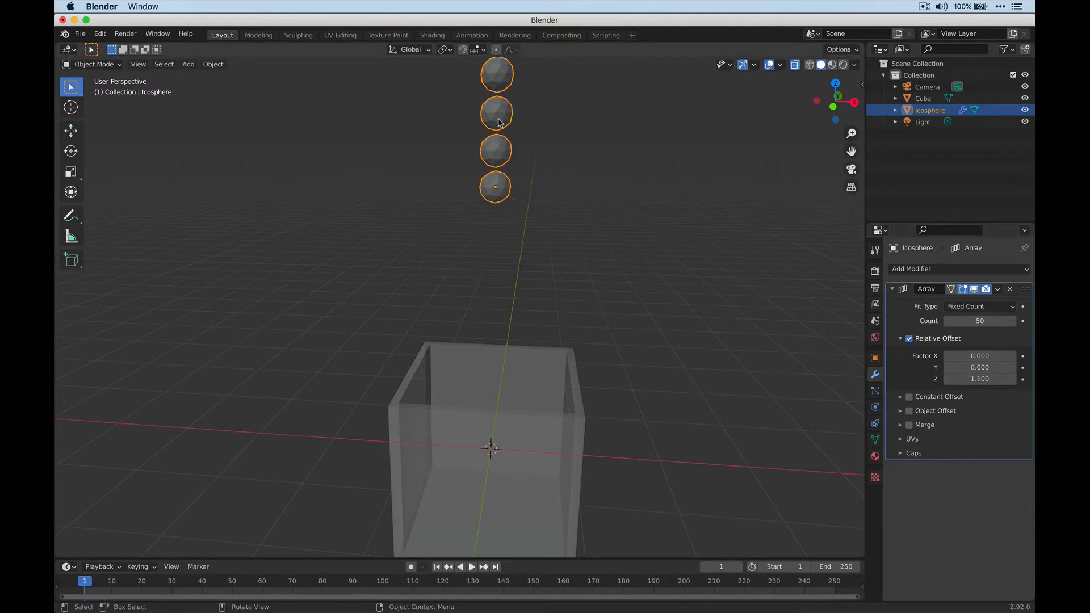
- Apply the Array modifier and separate the sphere column by loose parts into individual objects
{"action": "scroll", "coordinate": [505, 122], "scroll_direction": "up", "scroll_amount": 5, "text": "shift"}
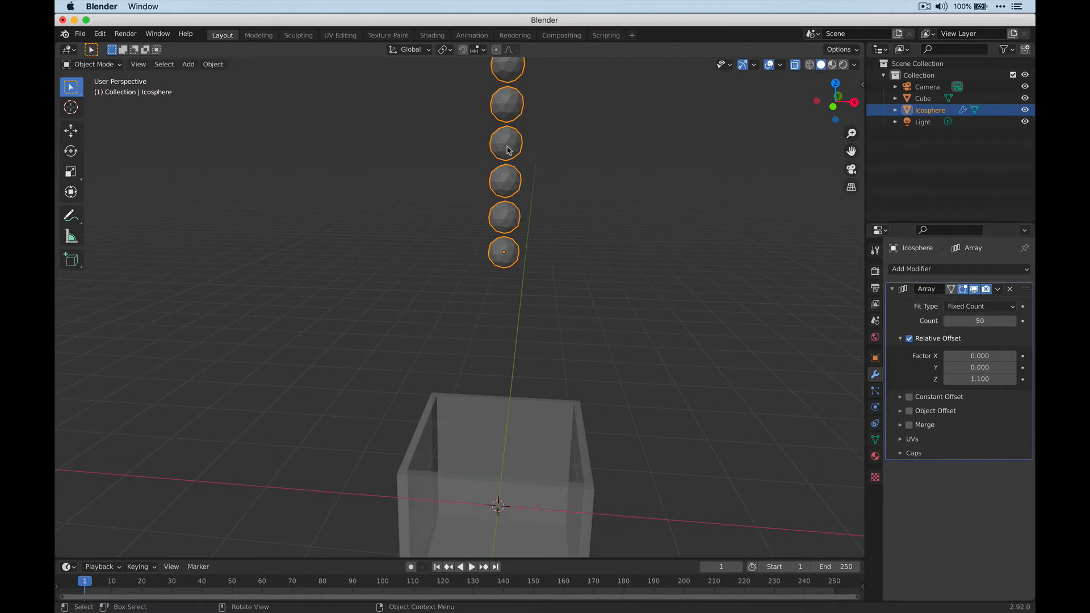
{"action": "left_click", "coordinate": [997, 289]}
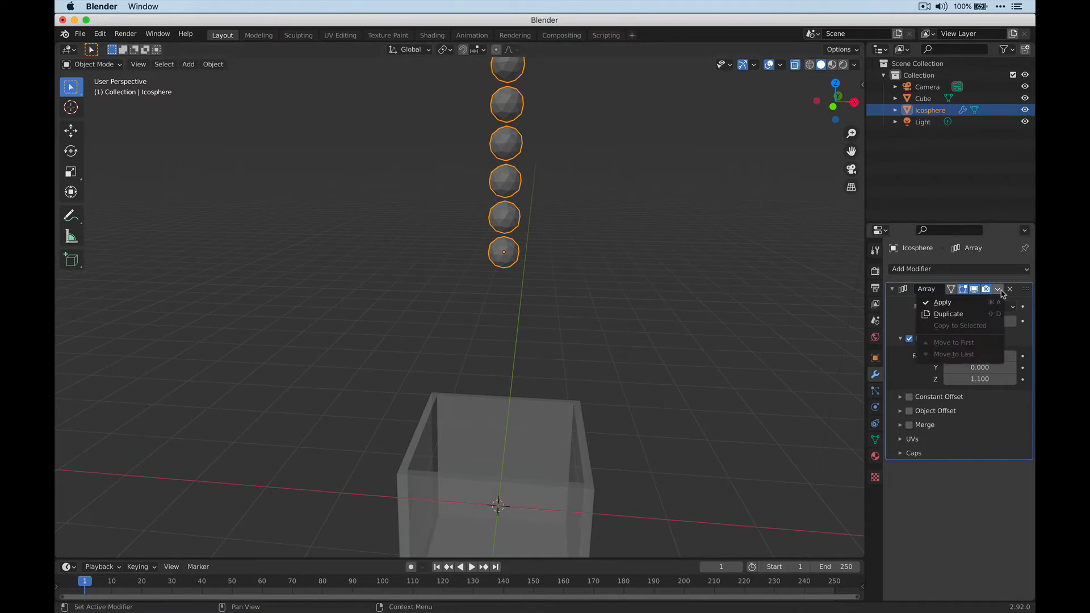
{"action": "left_click", "coordinate": [960, 304]}
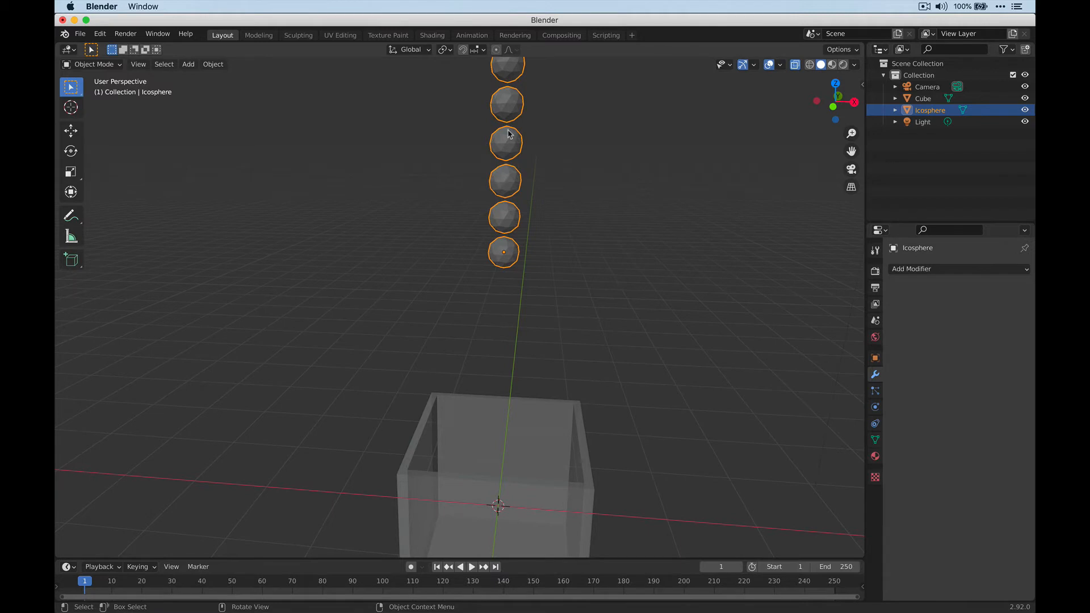
{"action": "key", "text": "Tab"}
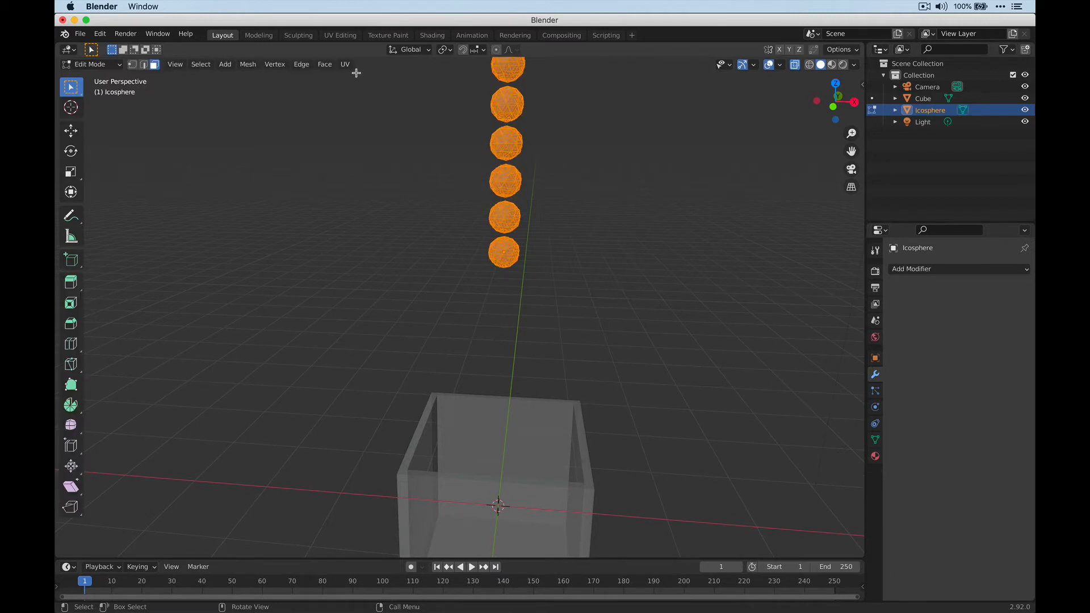
{"action": "key", "text": "p"}
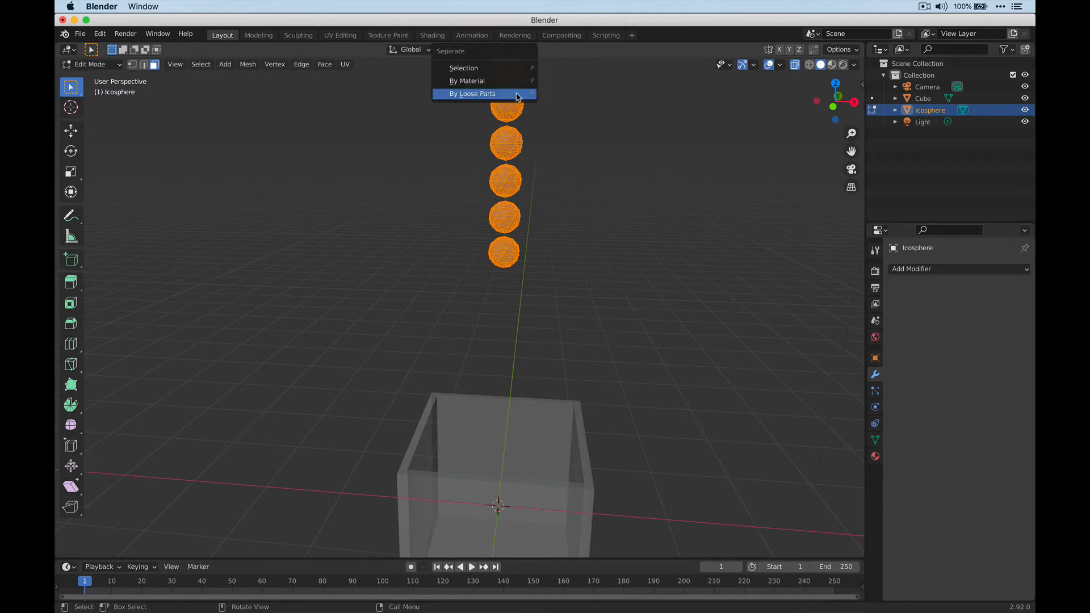
{"action": "left_click", "coordinate": [483, 94]}
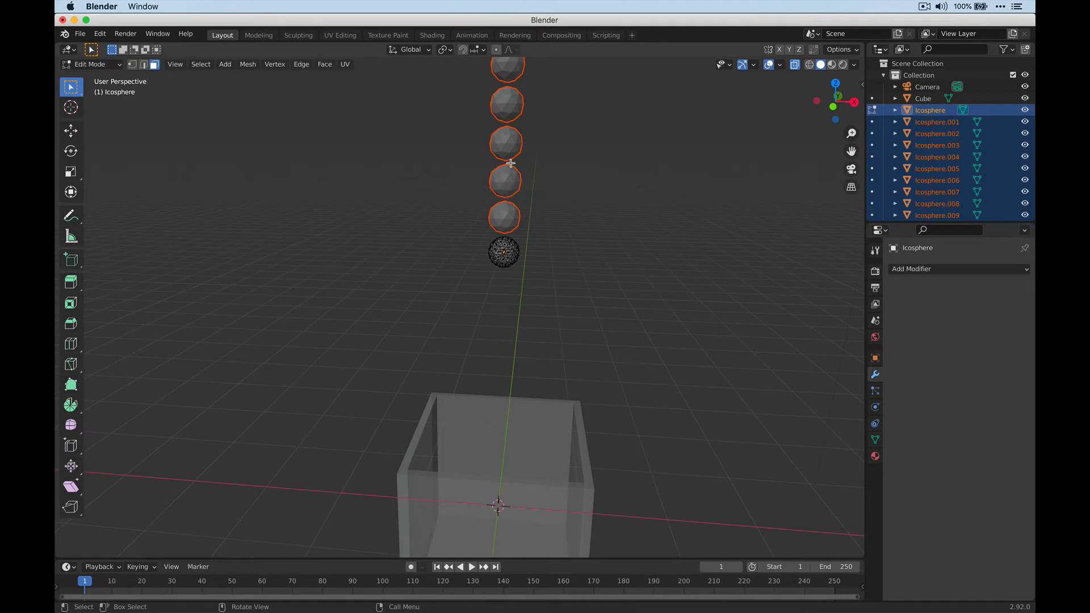
{"action": "key", "text": "Tab"}
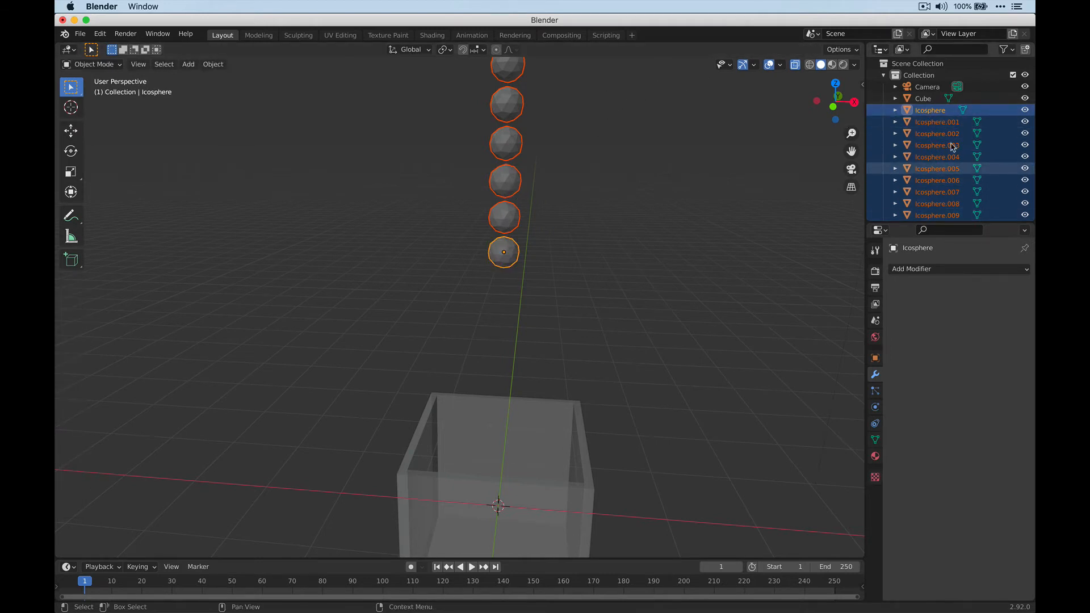
- Move all the spheres into a new collection named "spheres", and toggle that collection's visibility off and on
{"action": "right_click", "coordinate": [508, 104]}
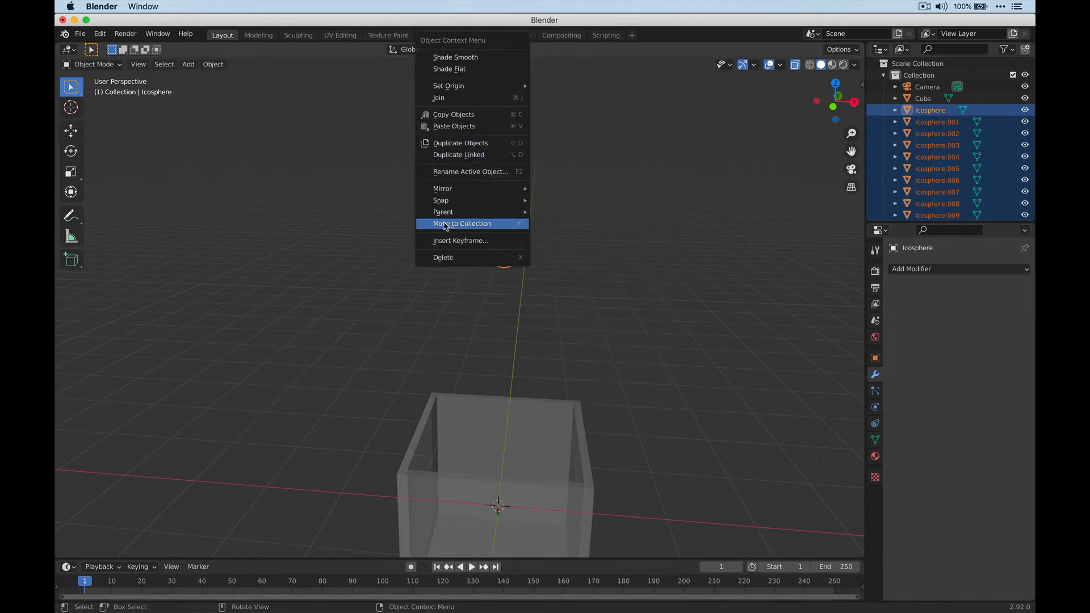
{"action": "left_click", "coordinate": [487, 225]}
{"action": "left_click", "coordinate": [419, 226]}
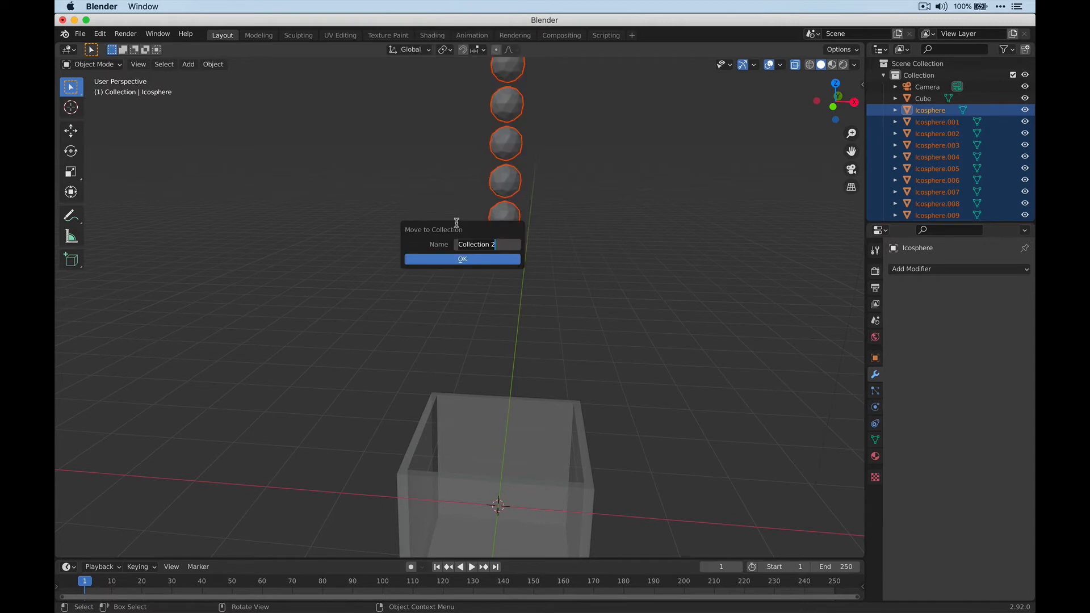
{"action": "type", "text": "sh"}
{"action": "left_click", "coordinate": [466, 259]}
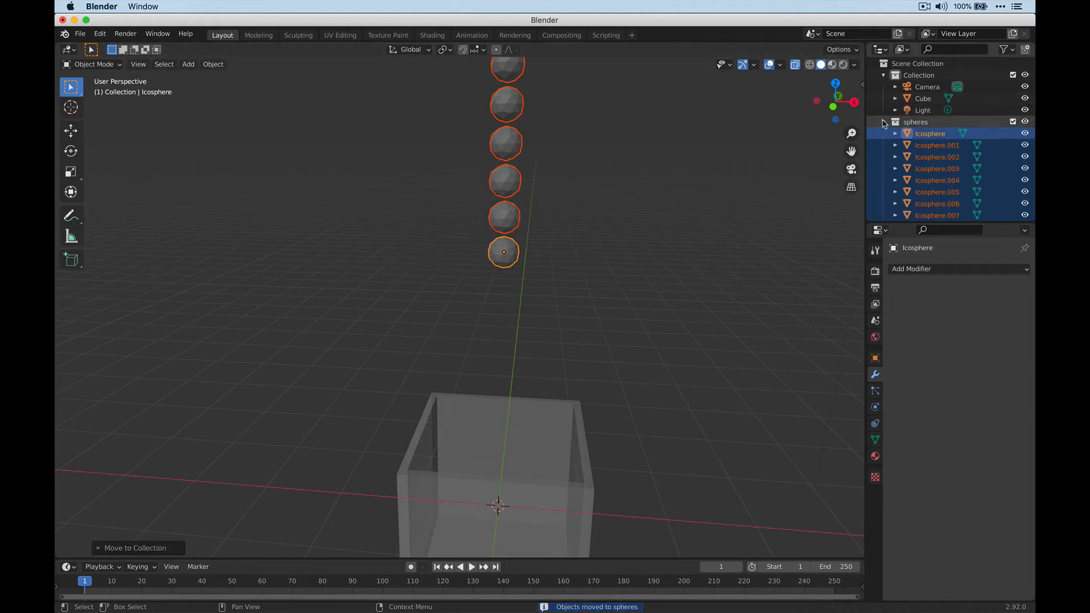
{"action": "left_click", "coordinate": [1024, 122]}
{"action": "left_click", "coordinate": [1025, 122]}
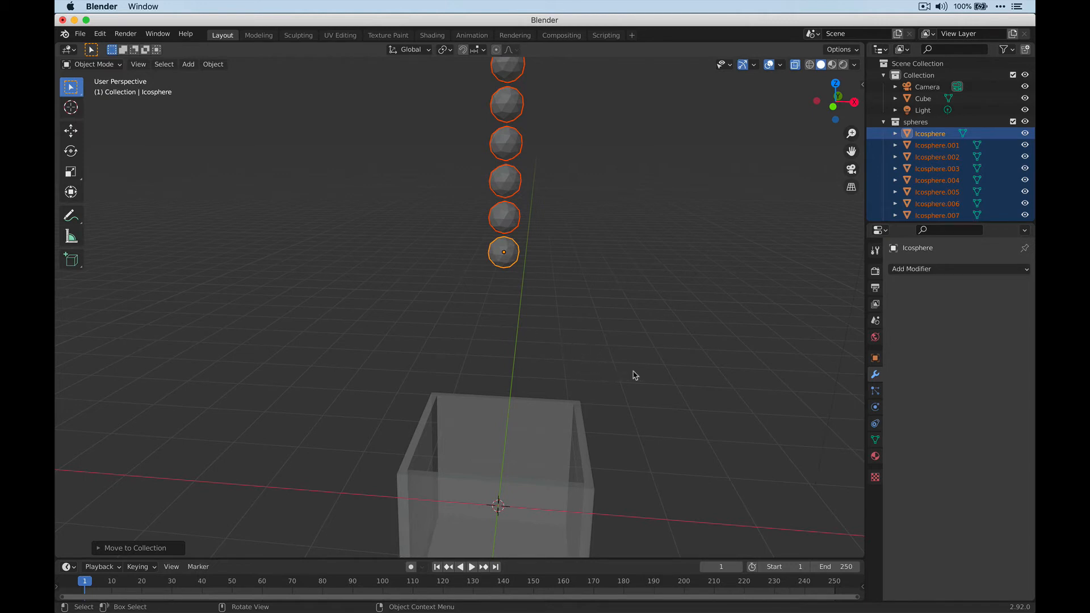
- Give the open box a Rigid Body of type Passive with a Mesh collision shape
{"action": "middle_click_drag", "start_coordinate": [700, 408], "coordinate": [678, 380]}
{"action": "left_click", "coordinate": [454, 389]}
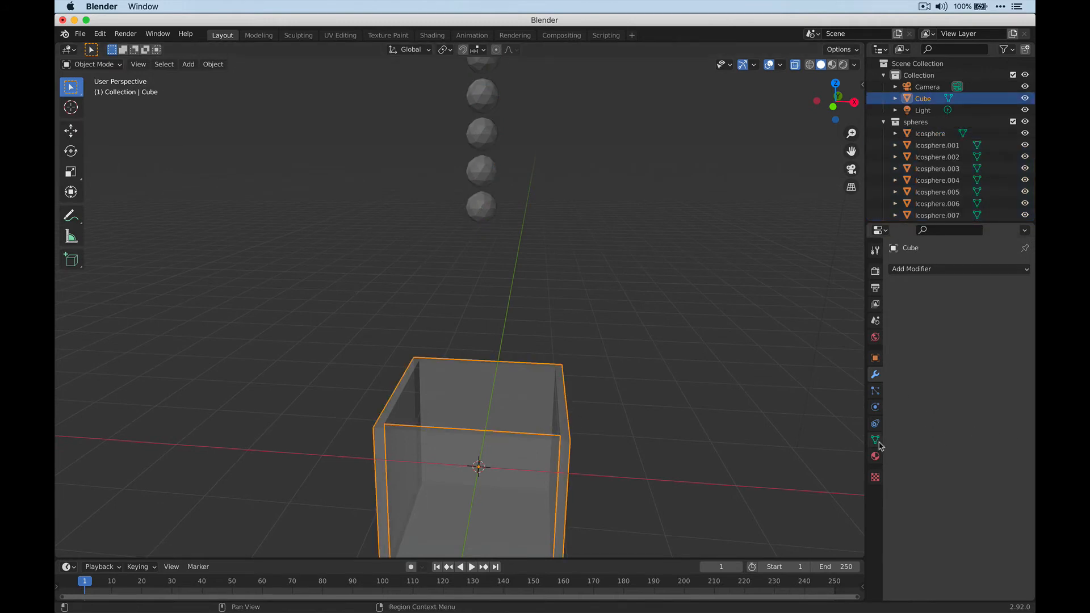
{"action": "left_click", "coordinate": [875, 407]}
{"action": "left_click", "coordinate": [947, 362]}
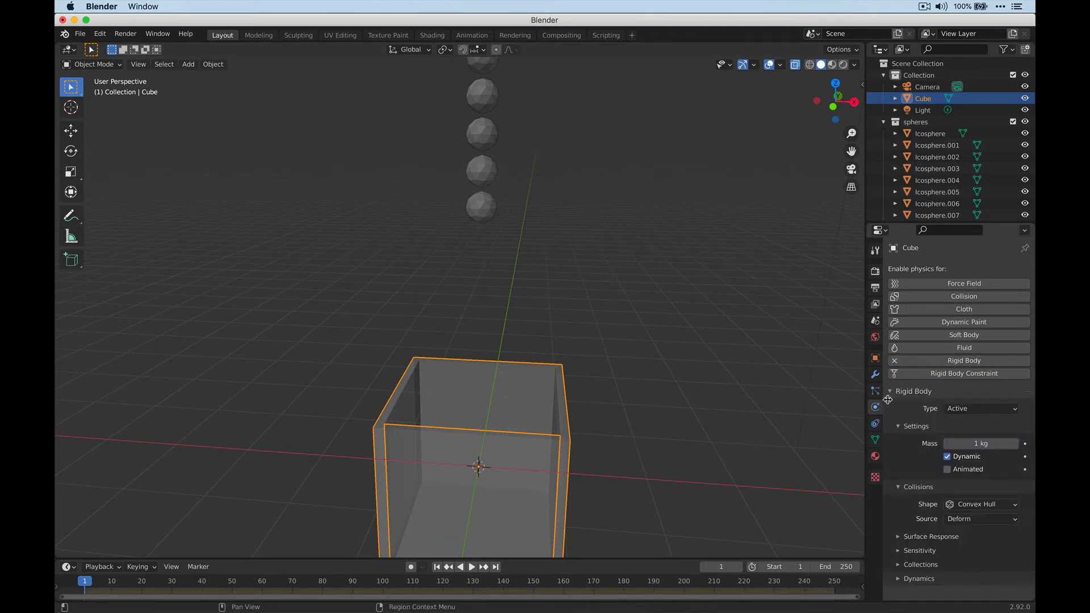
{"action": "left_click", "coordinate": [979, 410]}
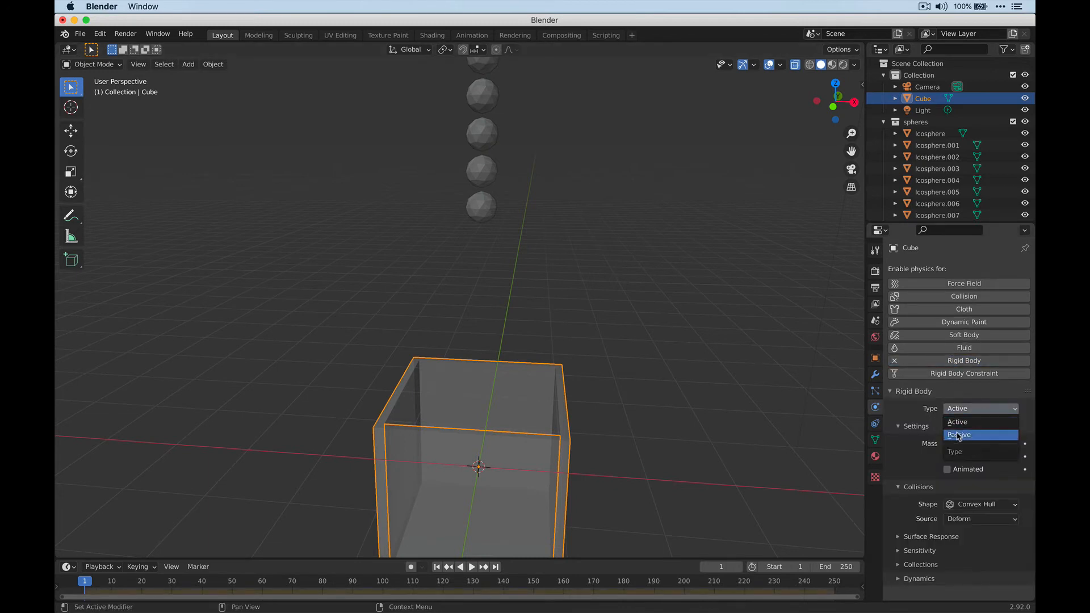
{"action": "left_click", "coordinate": [962, 435]}
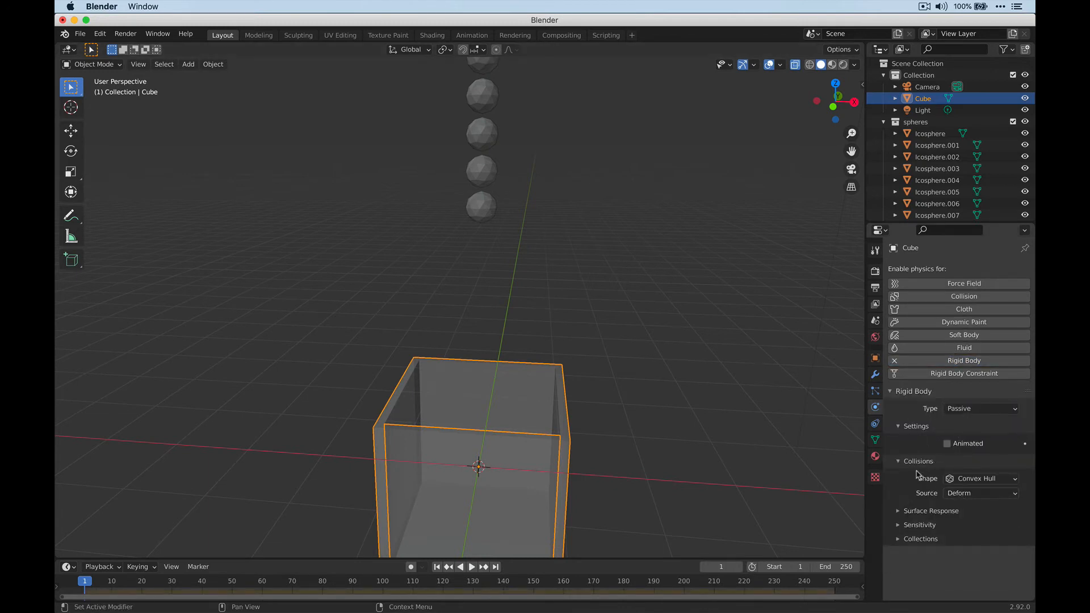
{"action": "left_click", "coordinate": [991, 480]}
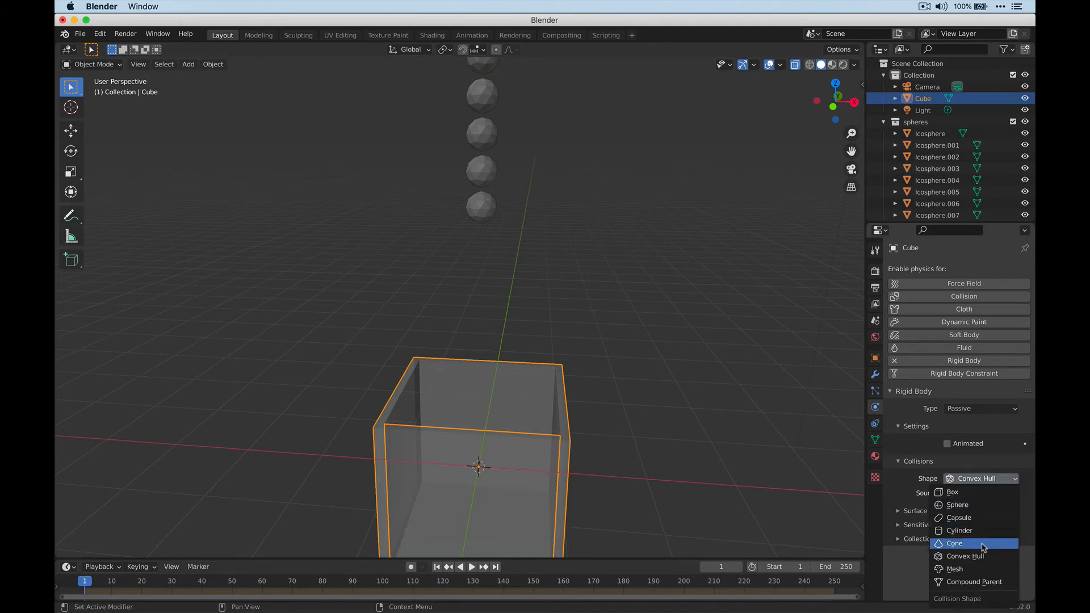
{"action": "left_click", "coordinate": [991, 569]}
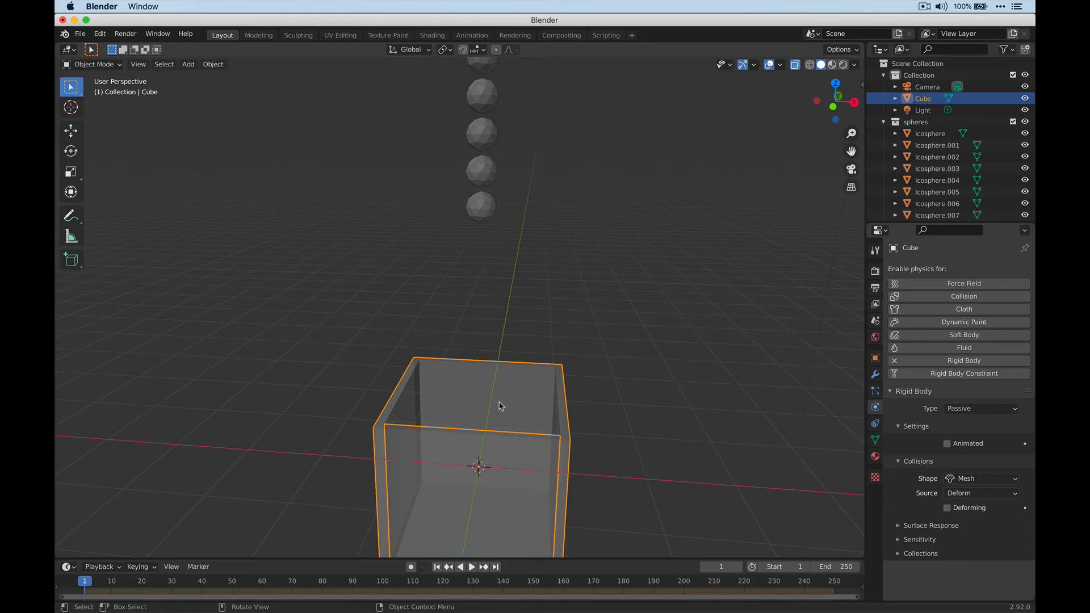
- Check the origin points of individual spheres in the lower part of the column by selecting them one at a time
{"action": "middle_click_drag", "start_coordinate": [512, 406], "coordinate": [410, 430]}
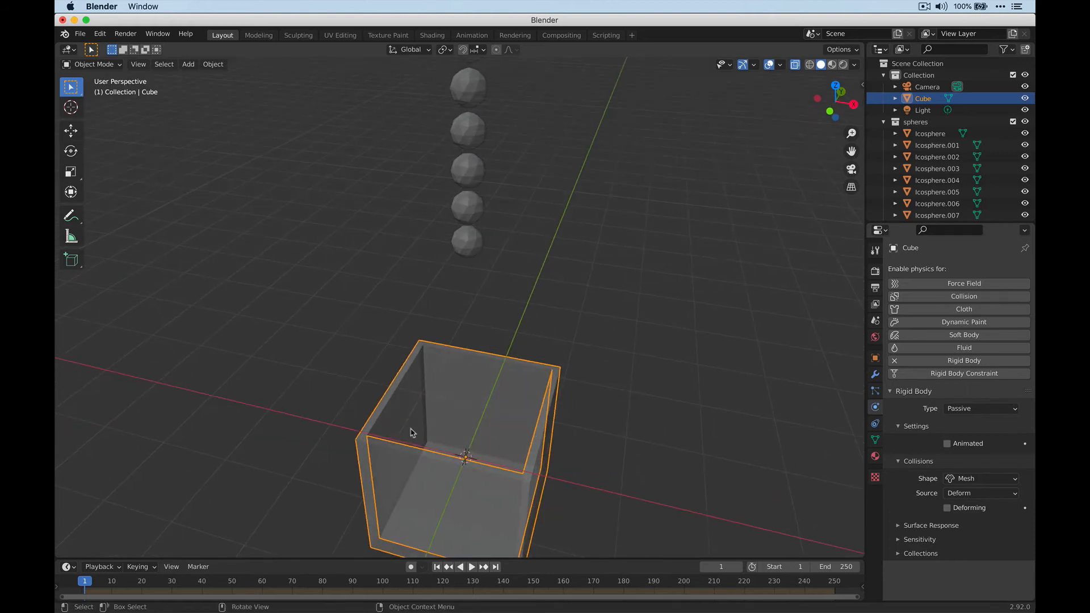
{"action": "middle_click_drag", "start_coordinate": [639, 474], "coordinate": [634, 454]}
{"action": "scroll", "coordinate": [528, 281], "scroll_direction": "down", "scroll_amount": 4}
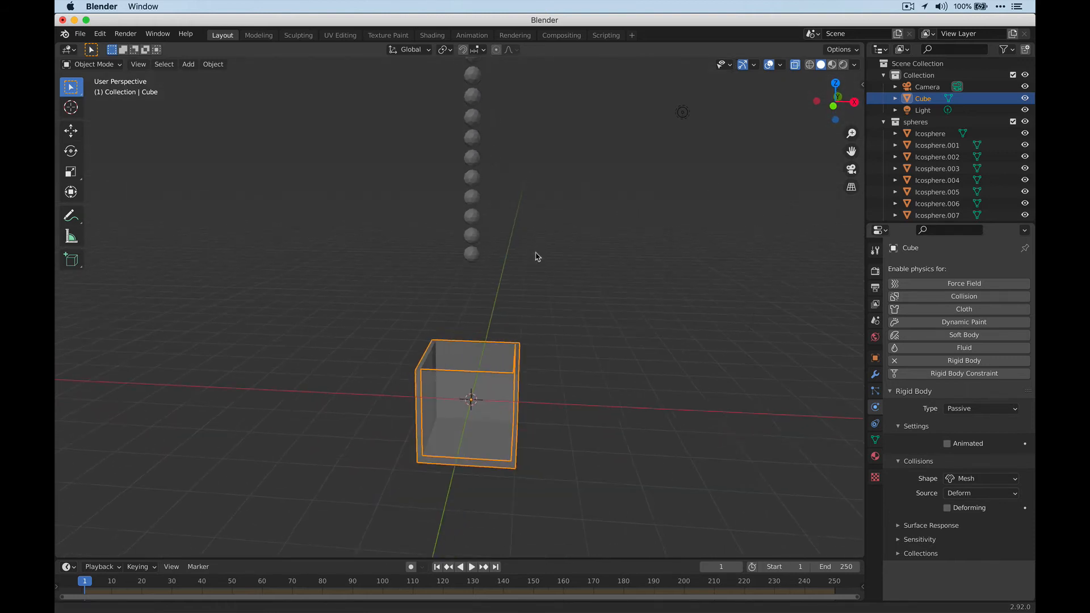
{"action": "left_click", "coordinate": [473, 270]}
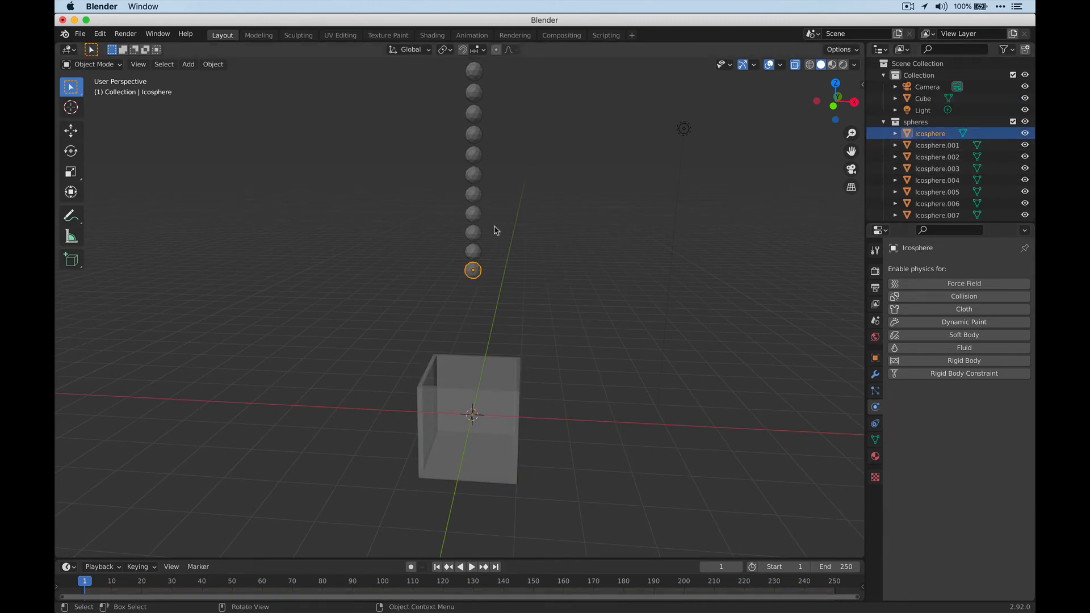
{"action": "scroll", "coordinate": [445, 193], "scroll_direction": "up", "scroll_amount": 4}
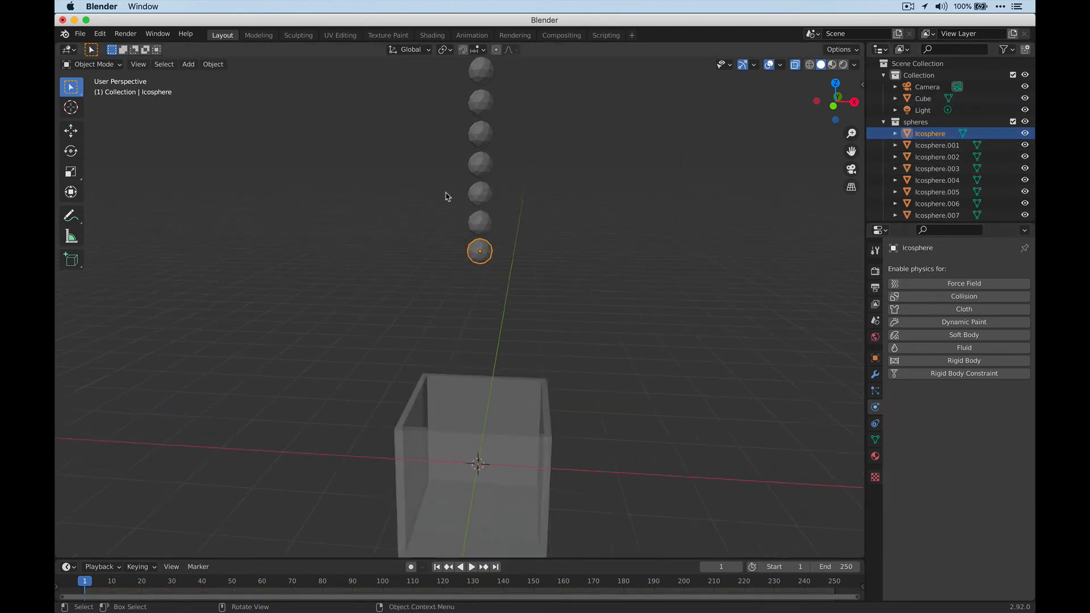
{"action": "left_click", "coordinate": [486, 202]}
{"action": "left_click", "coordinate": [492, 167]}
{"action": "left_click", "coordinate": [494, 126]}
{"action": "left_click", "coordinate": [489, 98]}
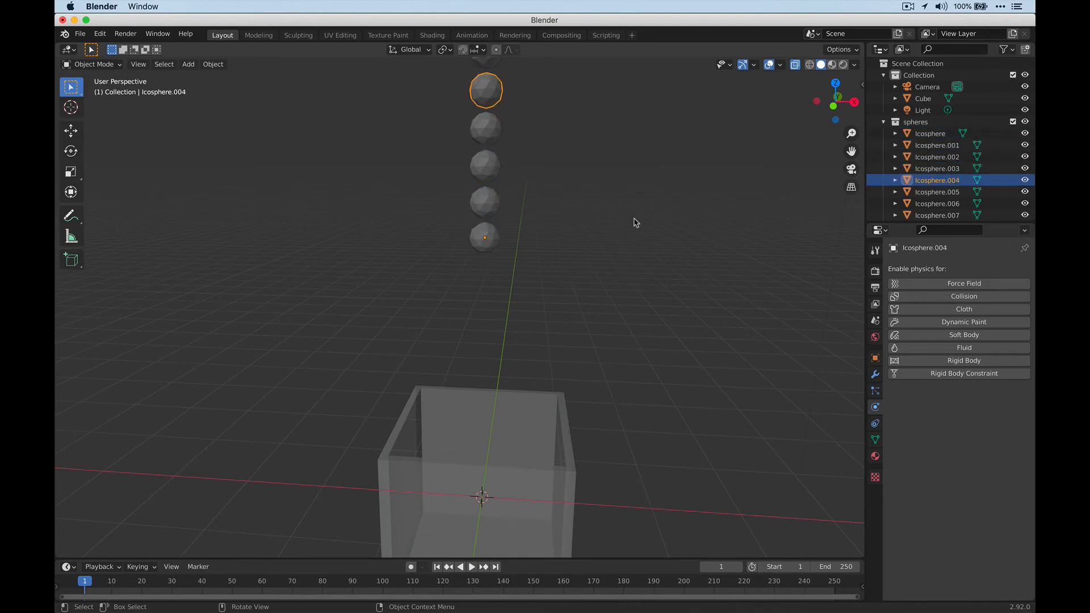
- Select all objects in the "spheres" collection and set each one's origin to its geometry
{"action": "left_click", "coordinate": [909, 124]}
{"action": "right_click", "coordinate": [910, 124]}
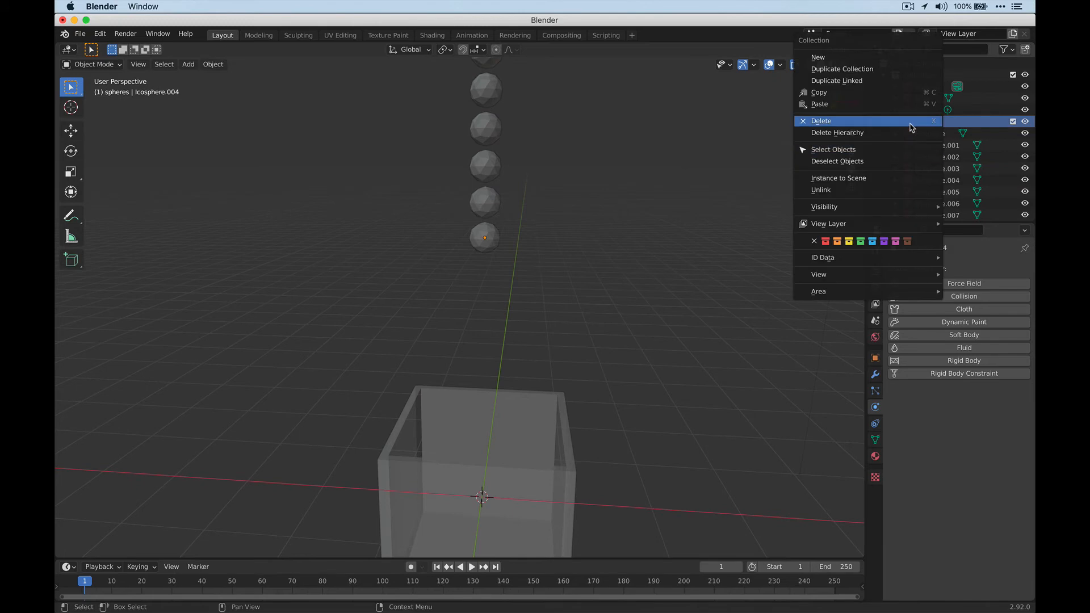
{"action": "left_click", "coordinate": [861, 151]}
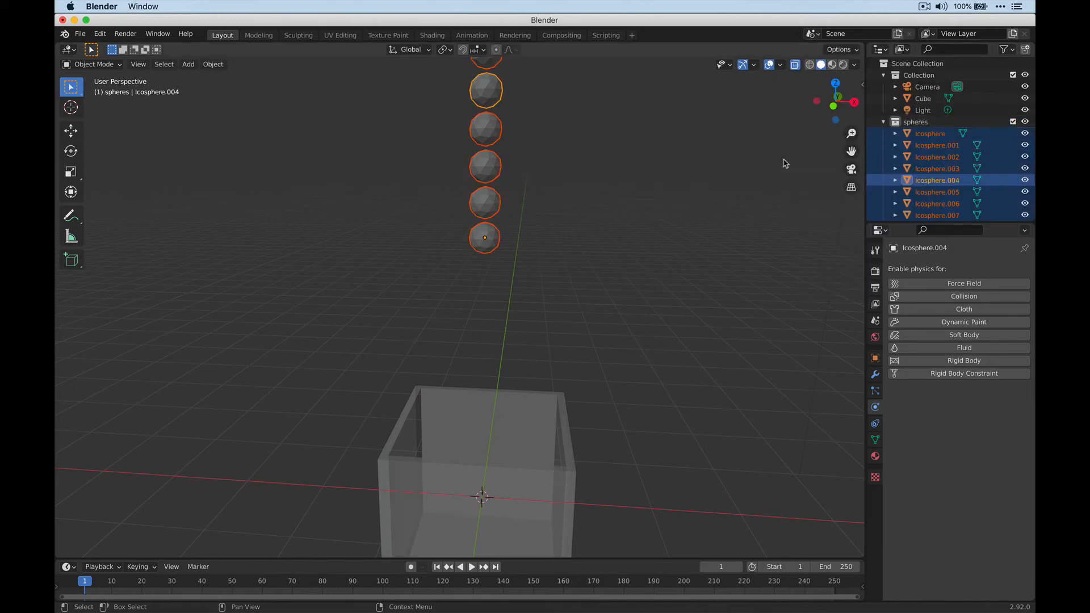
{"action": "left_click", "coordinate": [213, 64]}
{"action": "mouse_move", "coordinate": [239, 89]}
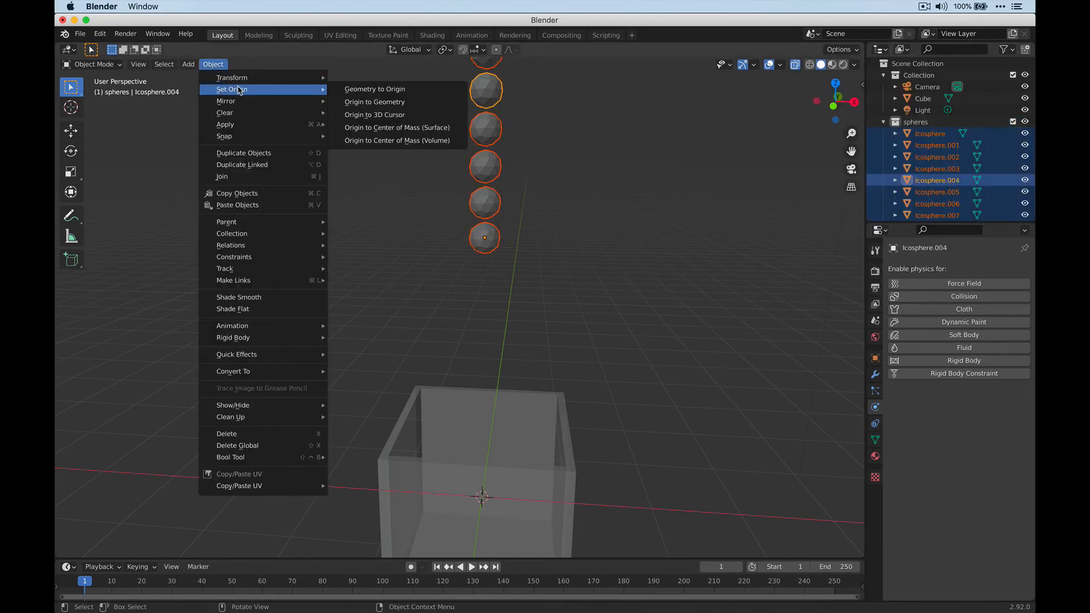
{"action": "left_click", "coordinate": [416, 103]}
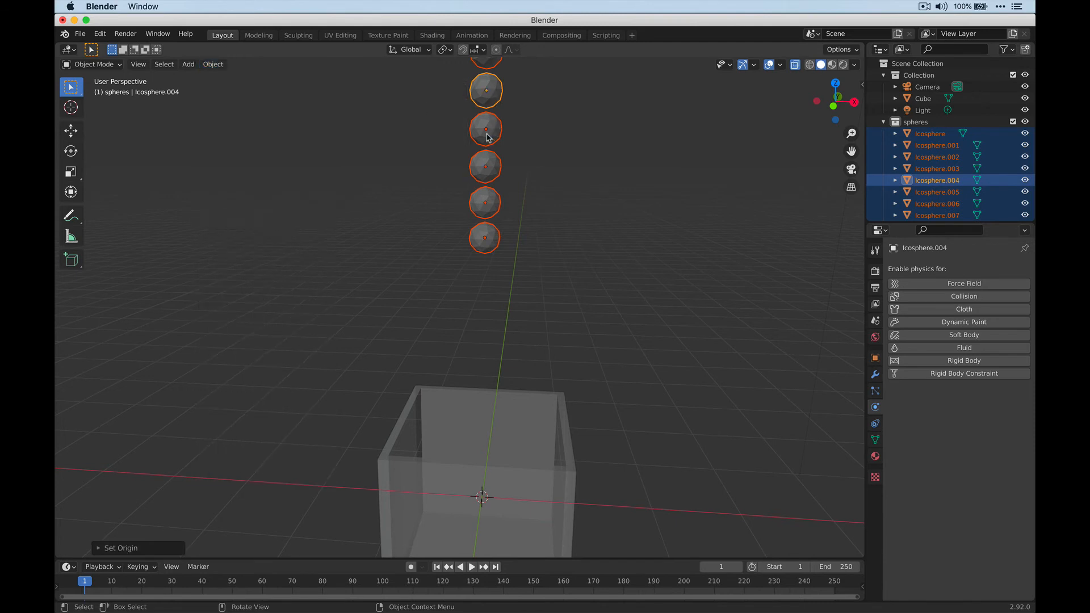
- Make the lowest sphere the active object, add an Active Rigid Body to it, and copy those settings to all selected spheres
{"action": "left_click", "coordinate": [491, 238], "text": "shift"}
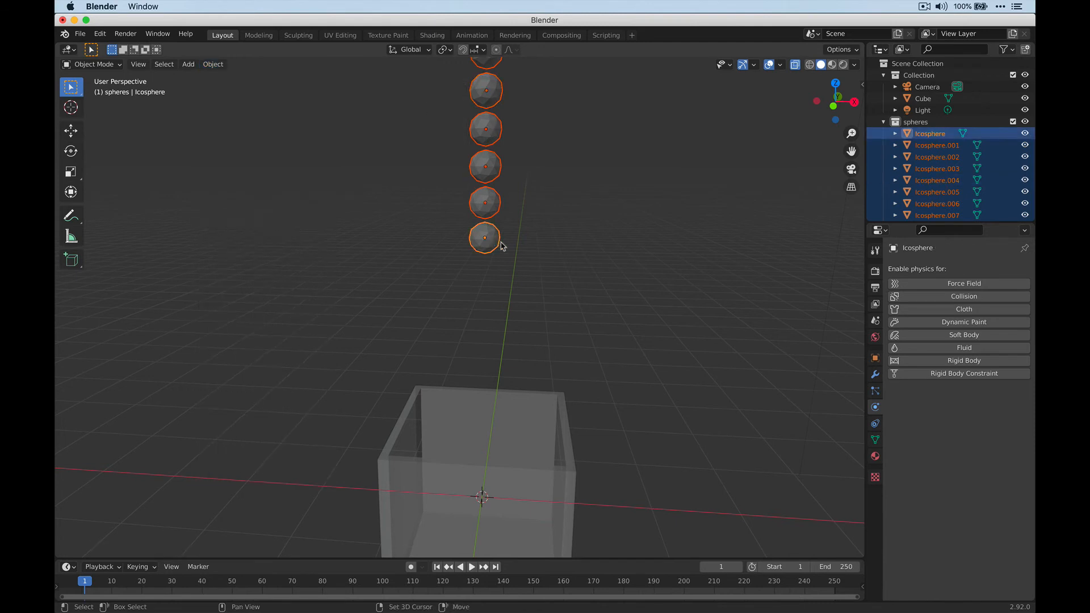
{"action": "left_click", "coordinate": [931, 362]}
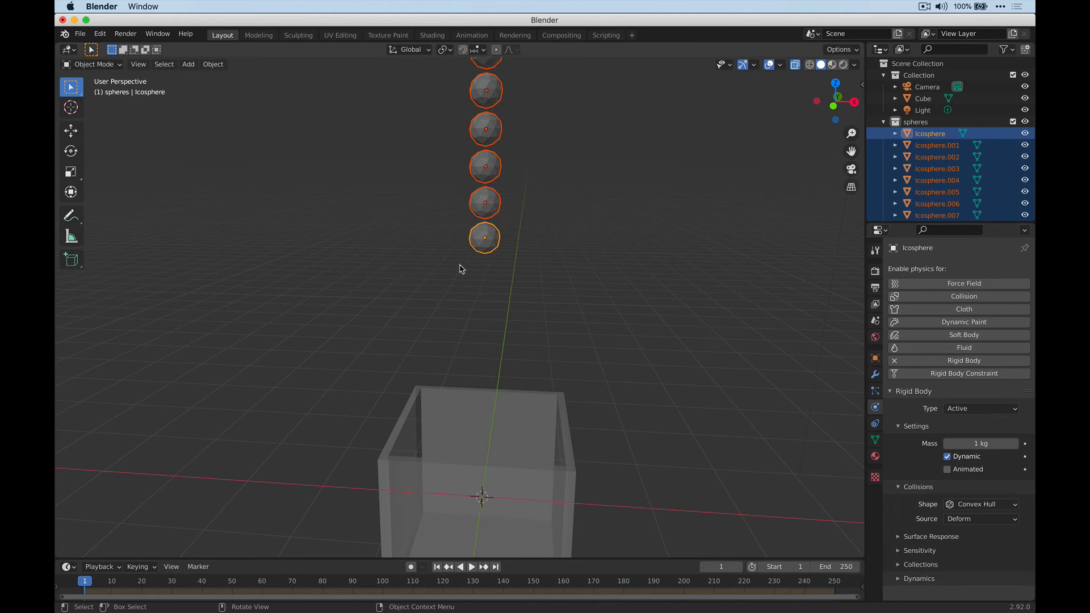
{"action": "left_click", "coordinate": [214, 65]}
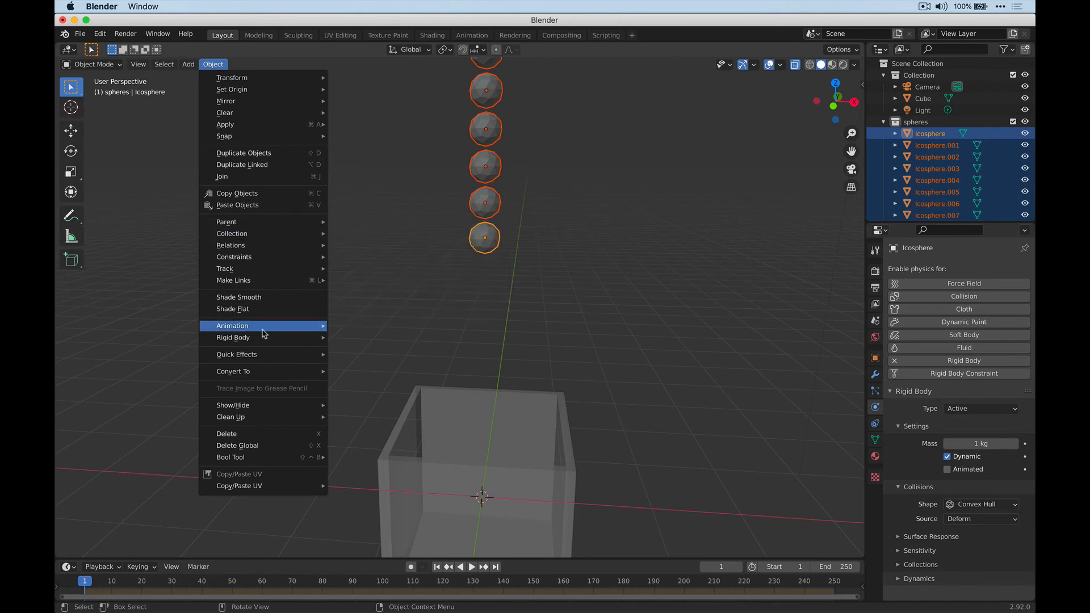
{"action": "mouse_move", "coordinate": [263, 342]}
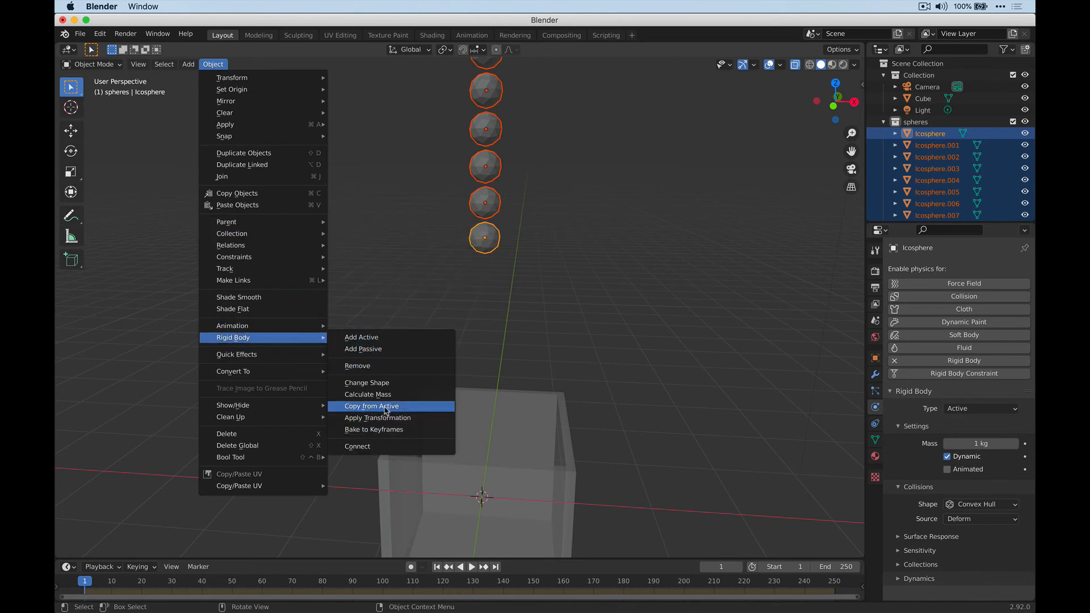
{"action": "left_click", "coordinate": [408, 406]}
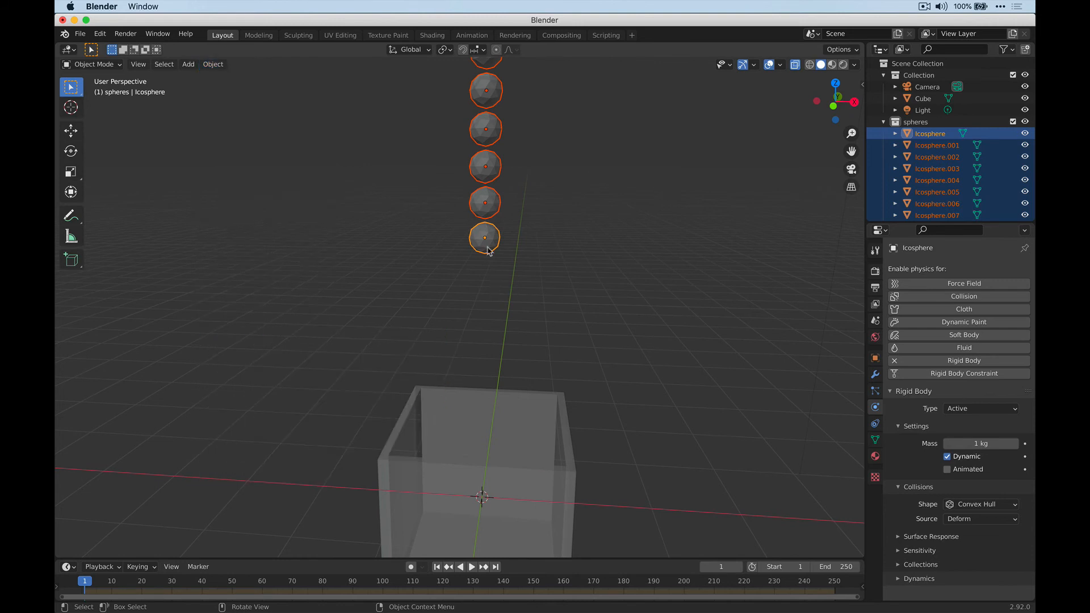
- Check the Rigid Body settings on the lowest three spheres of the column
{"action": "left_click", "coordinate": [498, 205]}
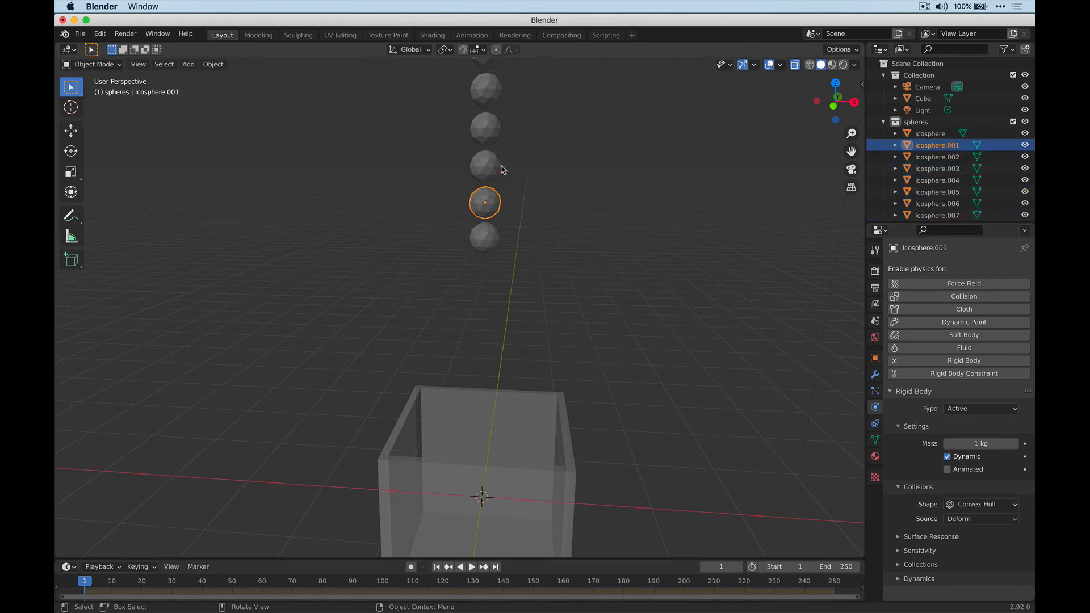
{"action": "left_click", "coordinate": [497, 174]}
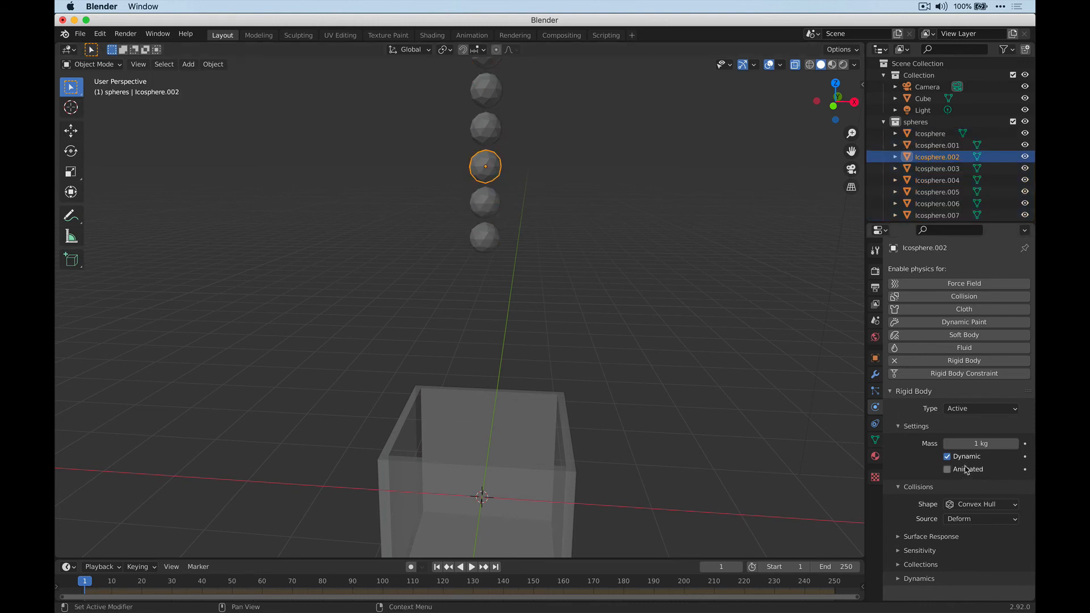
{"action": "left_click", "coordinate": [487, 239]}
- Play the rigid body simulation from frame 1 and pause it at frame 85
{"action": "scroll", "coordinate": [429, 353], "scroll_direction": "down", "scroll_amount": 6}
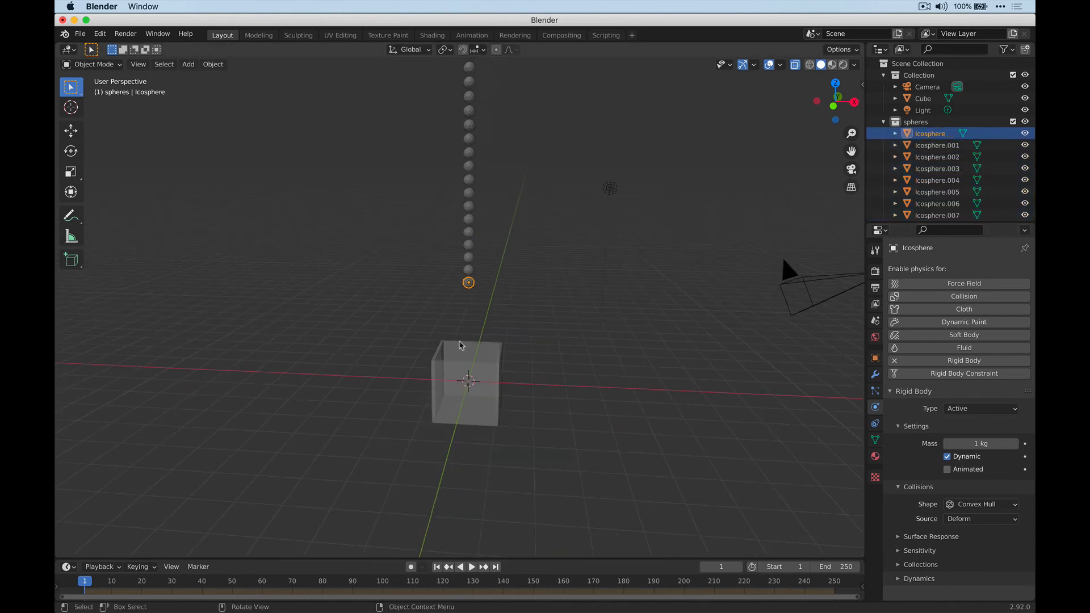
{"action": "middle_click_drag", "start_coordinate": [572, 344], "coordinate": [507, 324]}
{"action": "left_click", "coordinate": [471, 566]}
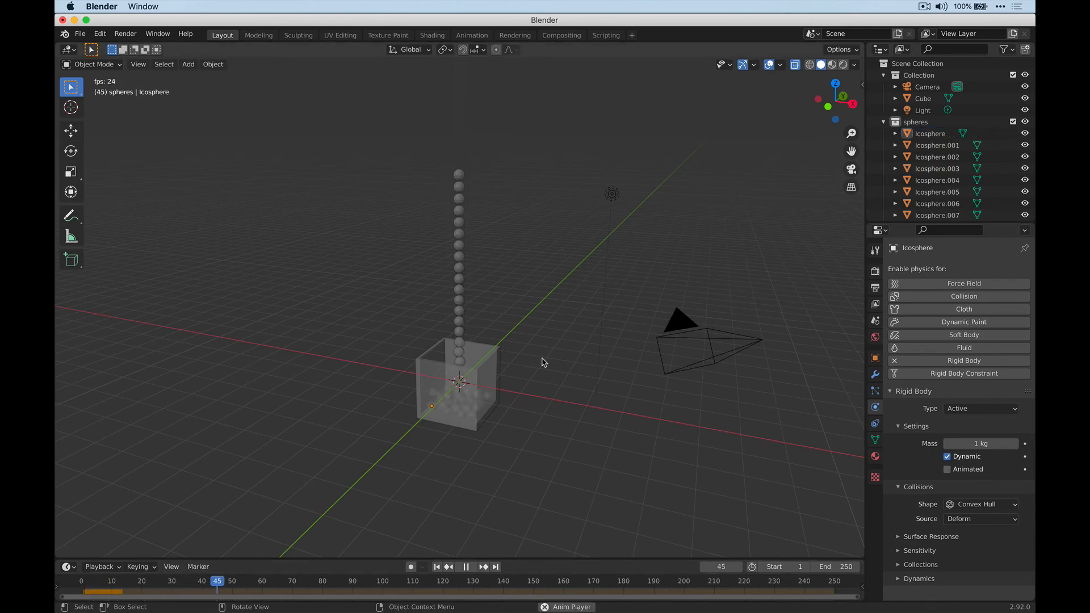
{"action": "left_click", "coordinate": [466, 567]}
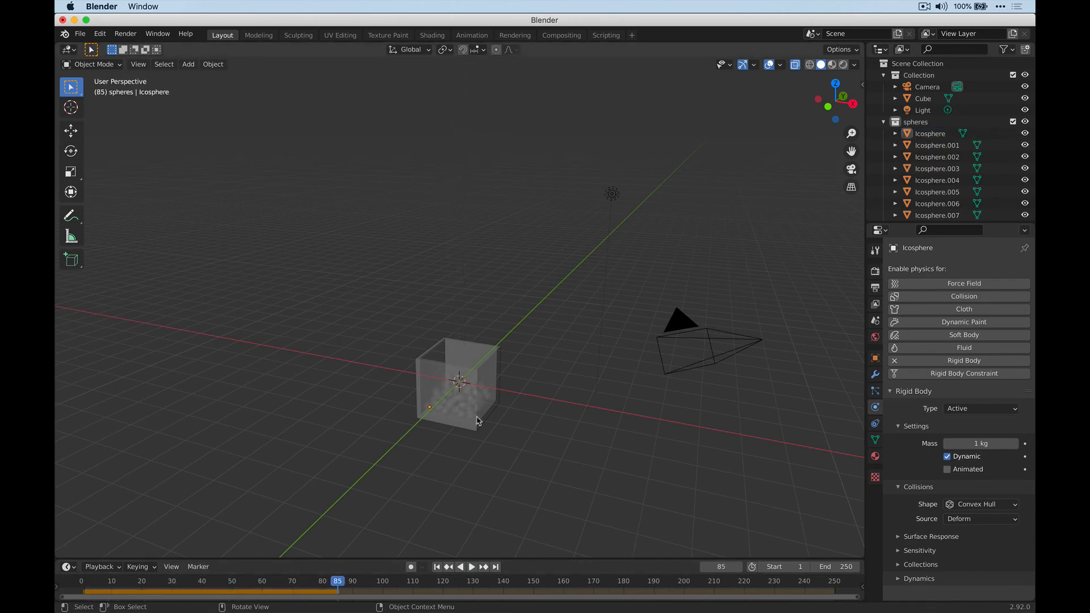
- Examine the spheres piled in the box from above and from the side, replaying the last part of the simulation
{"action": "middle_click_drag", "start_coordinate": [496, 414], "coordinate": [458, 369]}
{"action": "scroll", "coordinate": [458, 370], "scroll_direction": "up", "scroll_amount": 5}
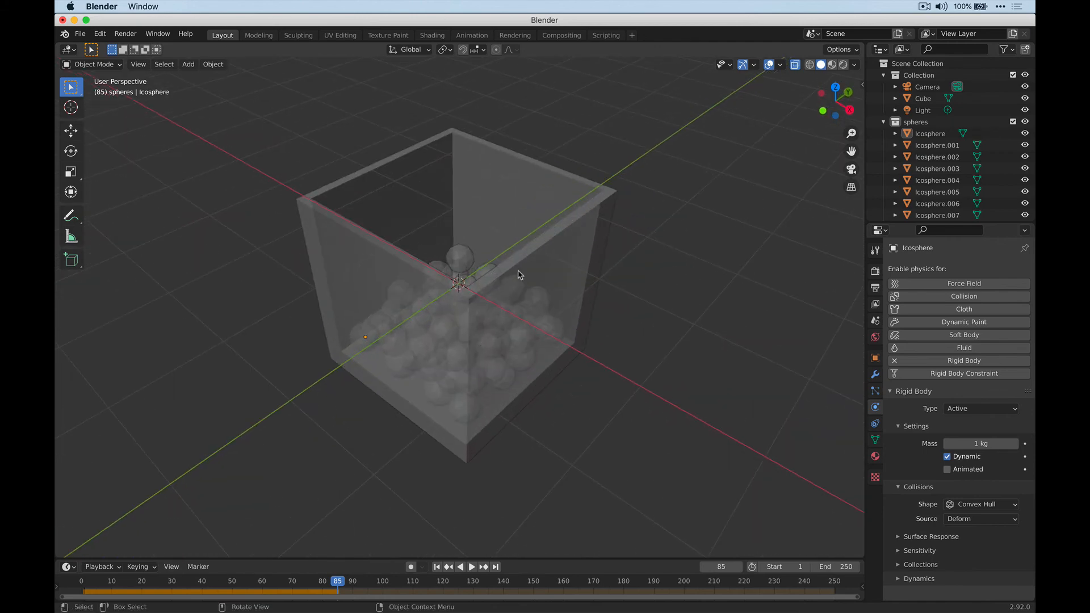
{"action": "middle_click_drag", "start_coordinate": [418, 297], "coordinate": [418, 357]}
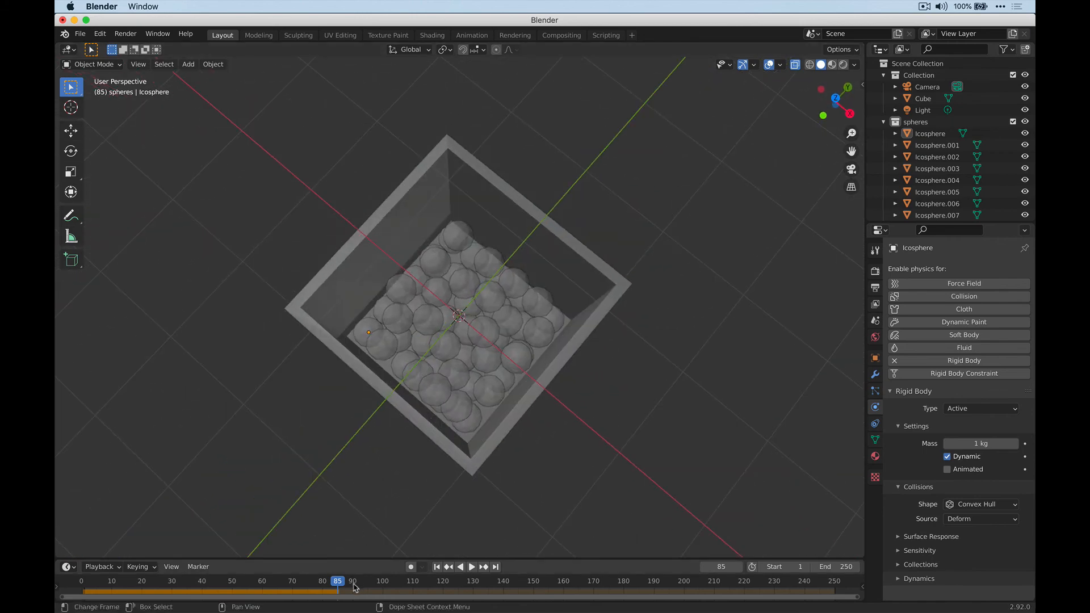
{"action": "left_click_drag", "start_coordinate": [309, 580], "coordinate": [268, 578]}
{"action": "key", "text": "space"}
{"action": "key", "text": "space"}
{"action": "middle_click_drag", "start_coordinate": [433, 525], "coordinate": [514, 393]}
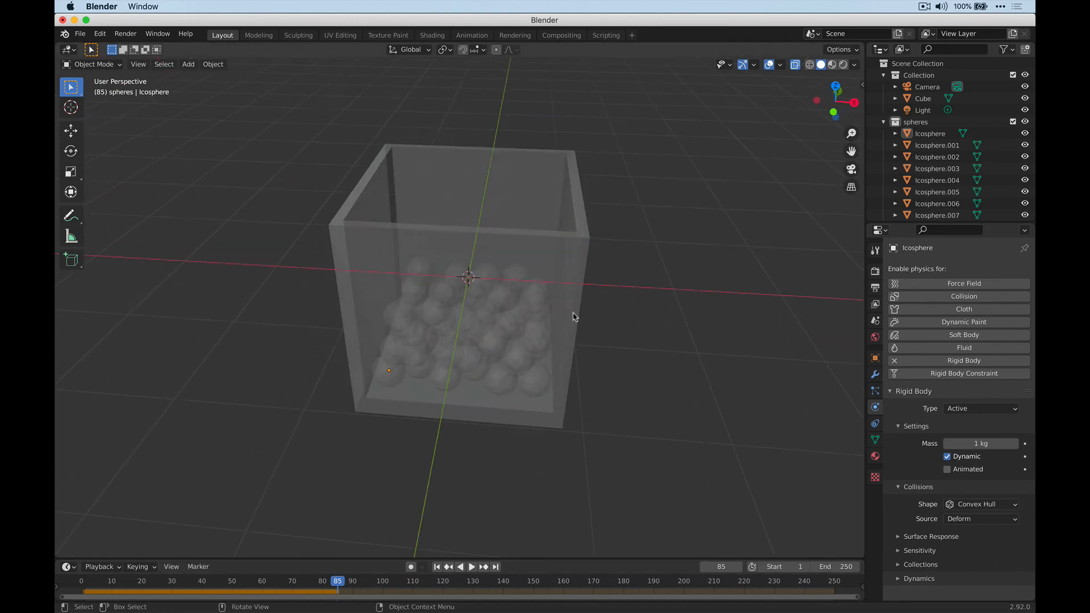
{"action": "middle_click_drag", "start_coordinate": [574, 316], "coordinate": [591, 350]}
- Bake the current cache of the scene's Rigid Body World
{"action": "left_click", "coordinate": [875, 321]}
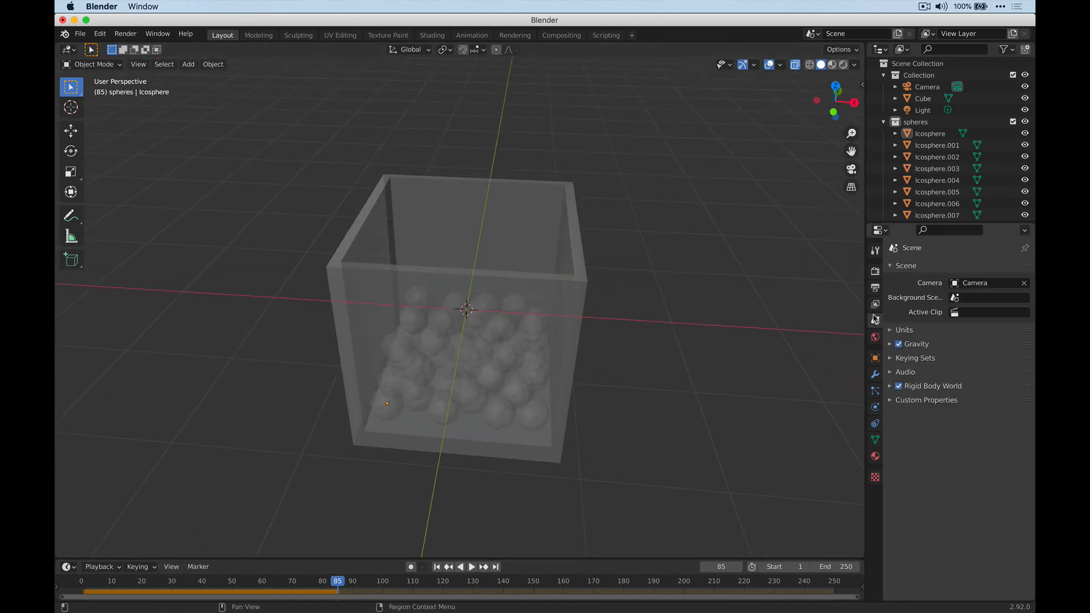
{"action": "left_click", "coordinate": [888, 388]}
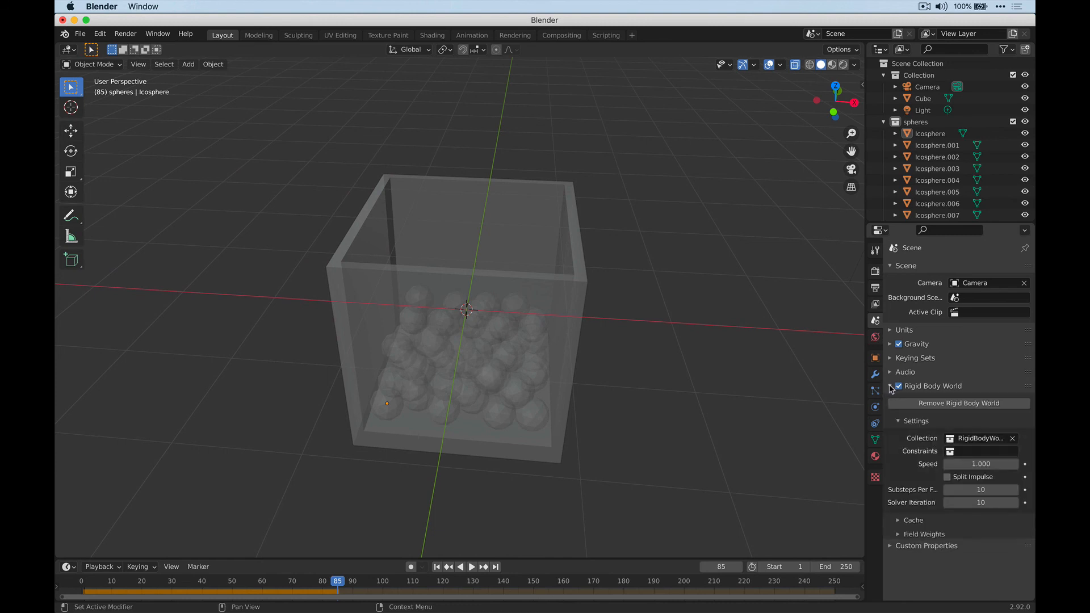
{"action": "left_click", "coordinate": [914, 520]}
{"action": "scroll", "coordinate": [917, 513], "scroll_direction": "down", "scroll_amount": 3}
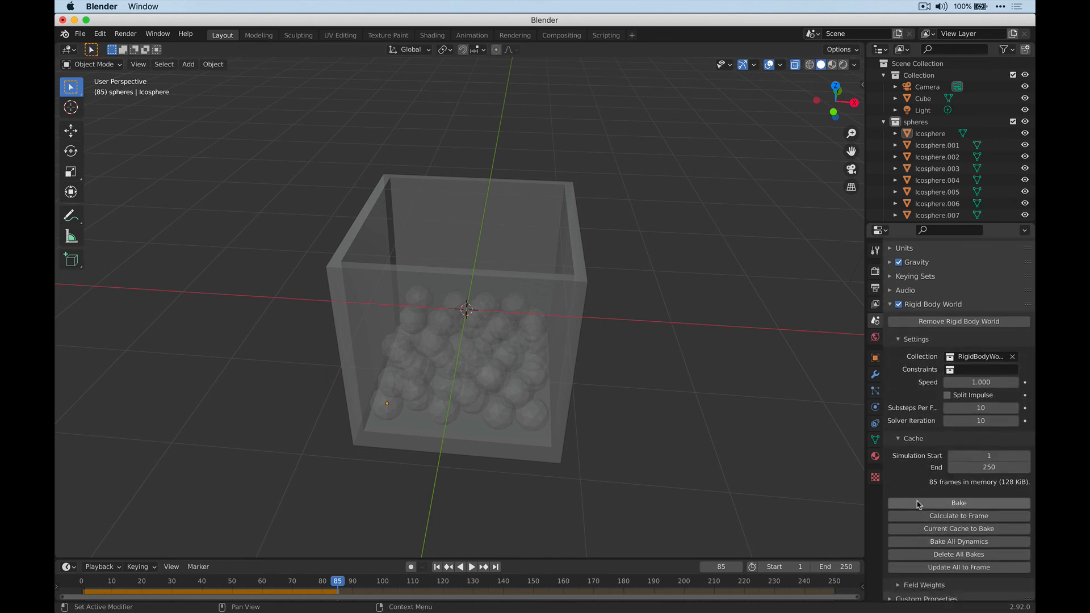
{"action": "left_click", "coordinate": [906, 530]}
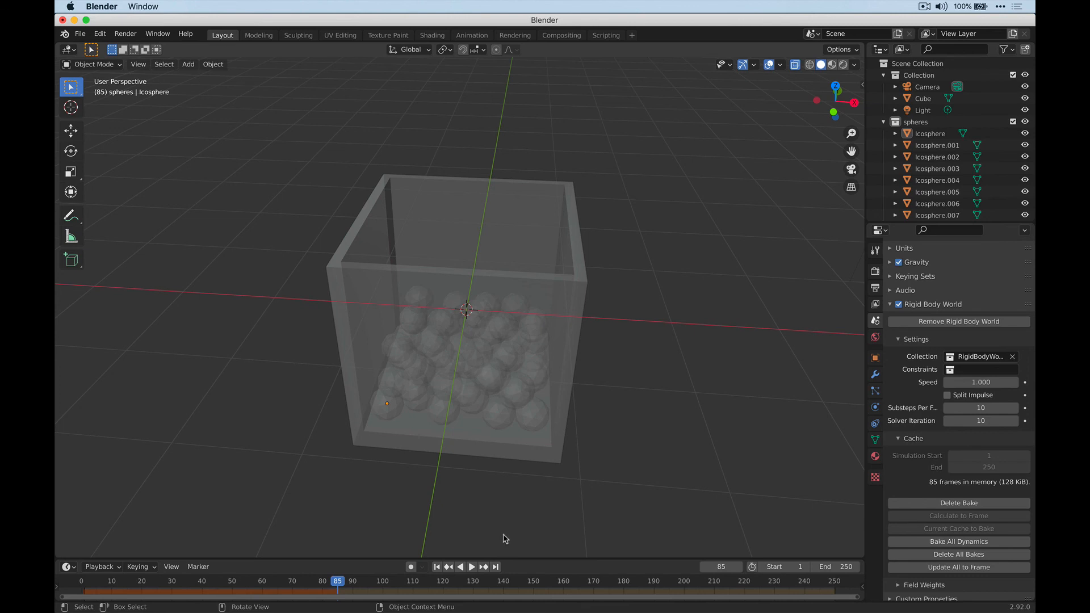
- Scrub back through the baked simulation and replay it up to frame 85
{"action": "left_click_drag", "start_coordinate": [335, 587], "coordinate": [187, 575]}
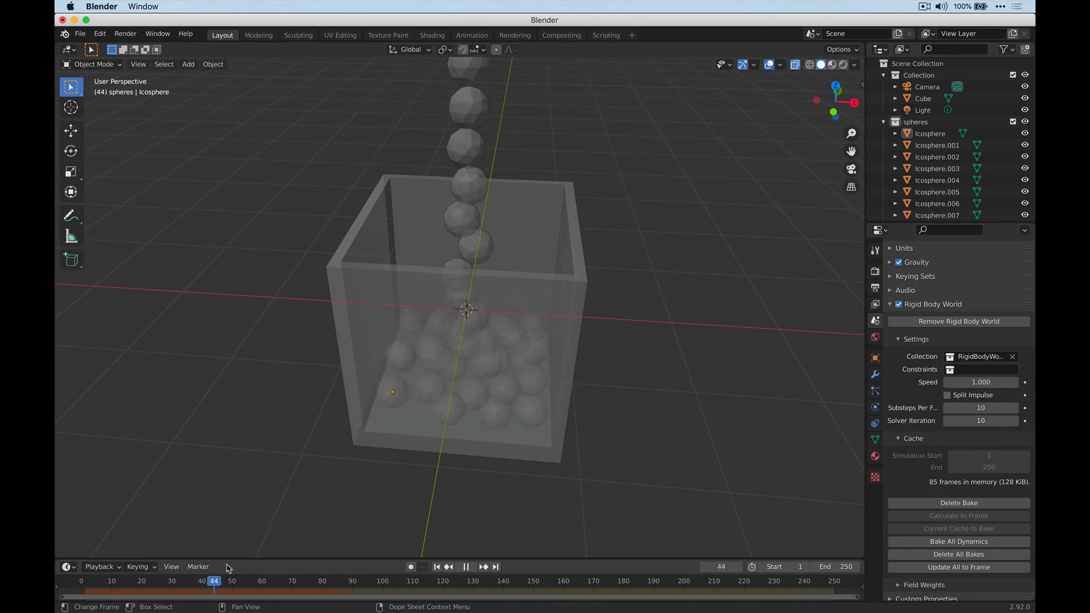
{"action": "key", "text": "space"}
{"action": "key", "text": "space"}
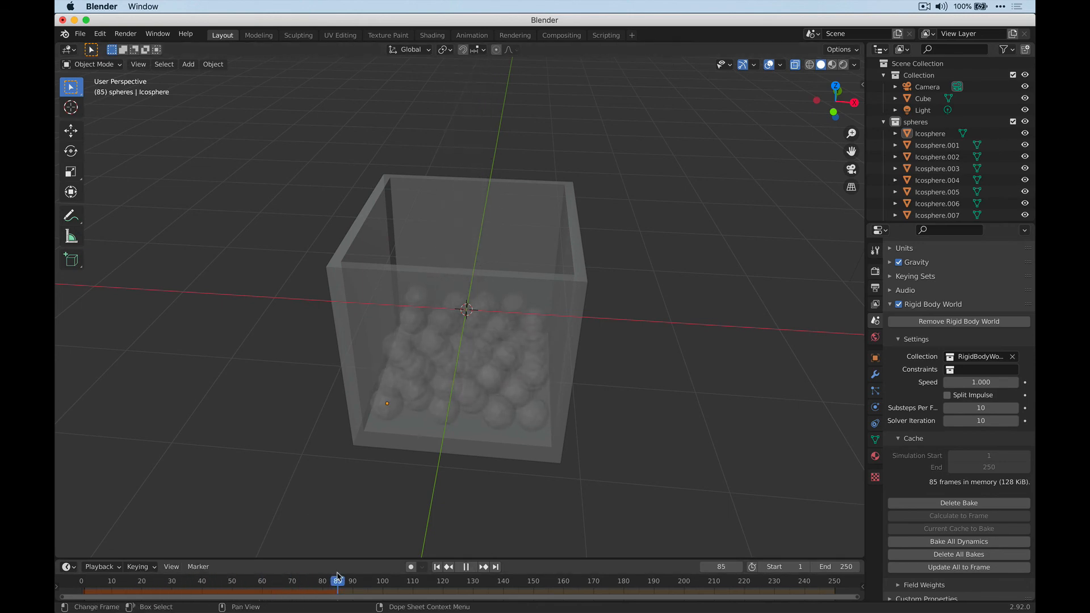